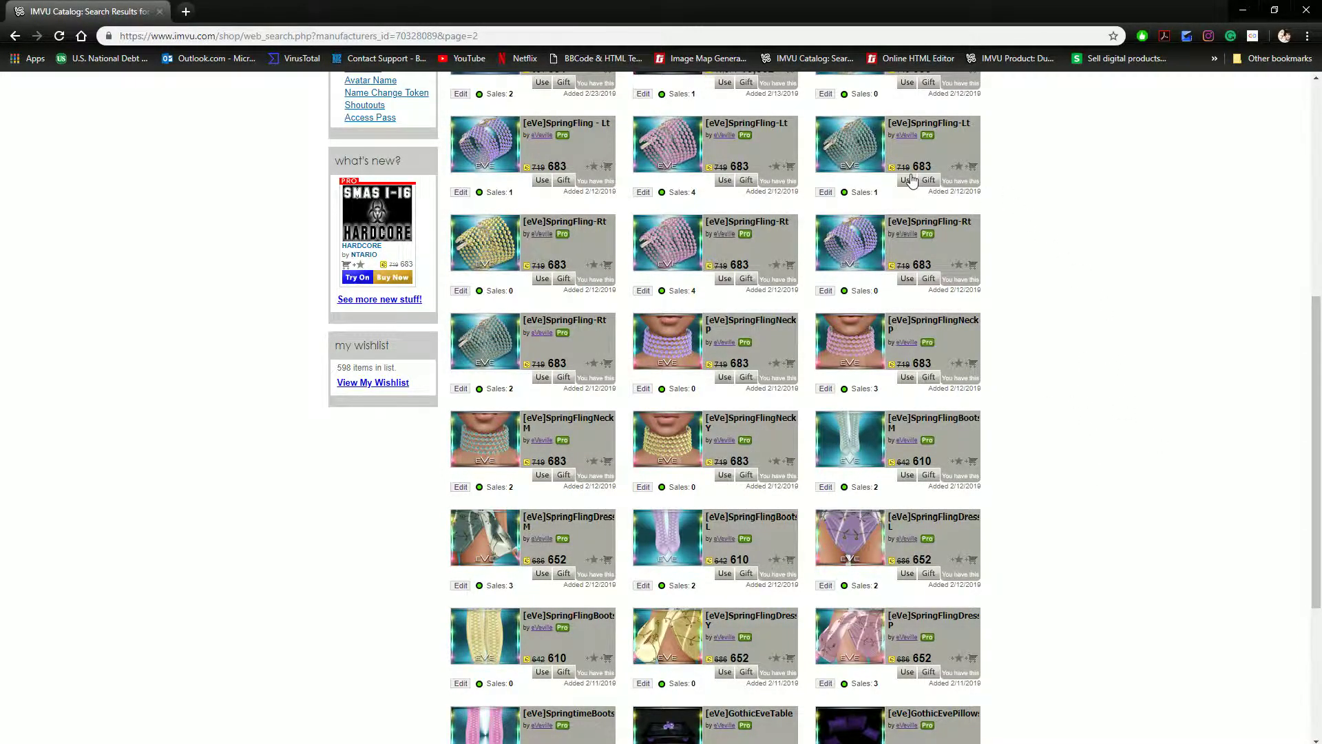
- Open the mint-green SpringFling left and right bracelets, necklace M, boots M and dress M product pages in separate new tabs
right_click(852, 142)
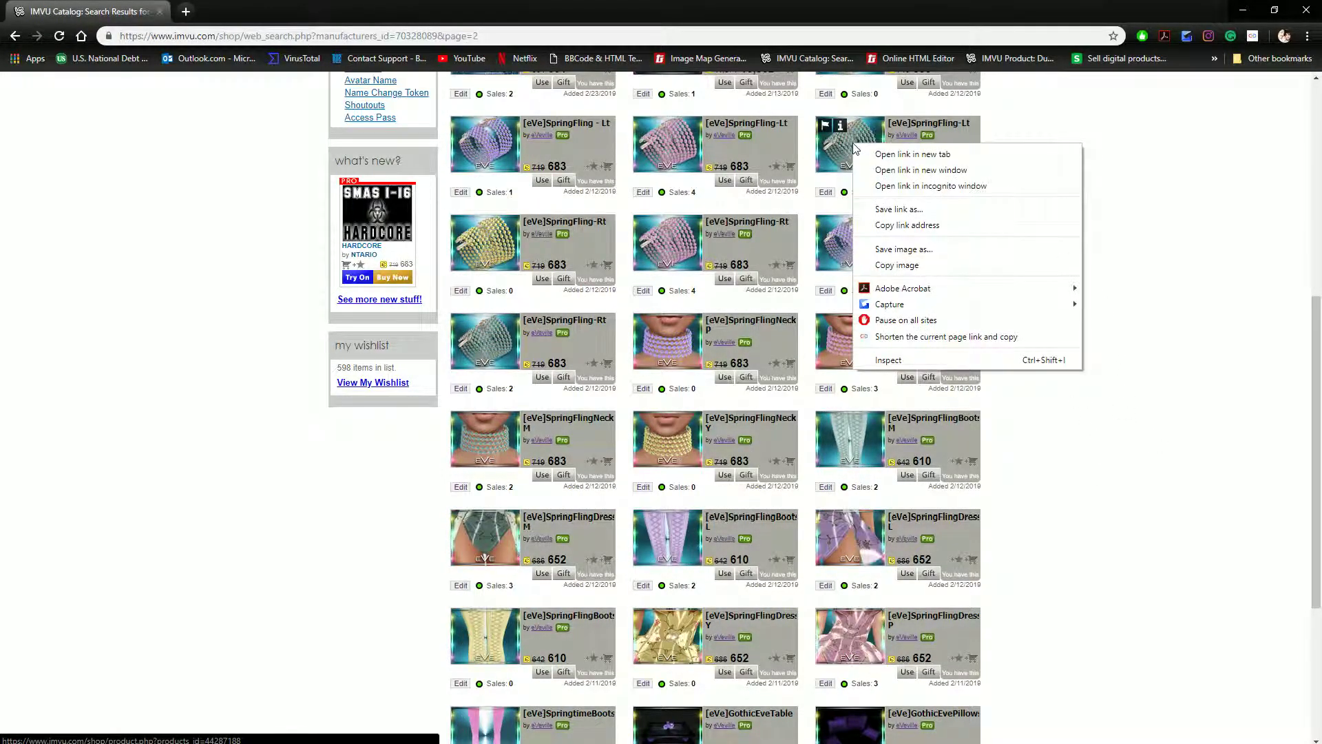
left_click(903, 155)
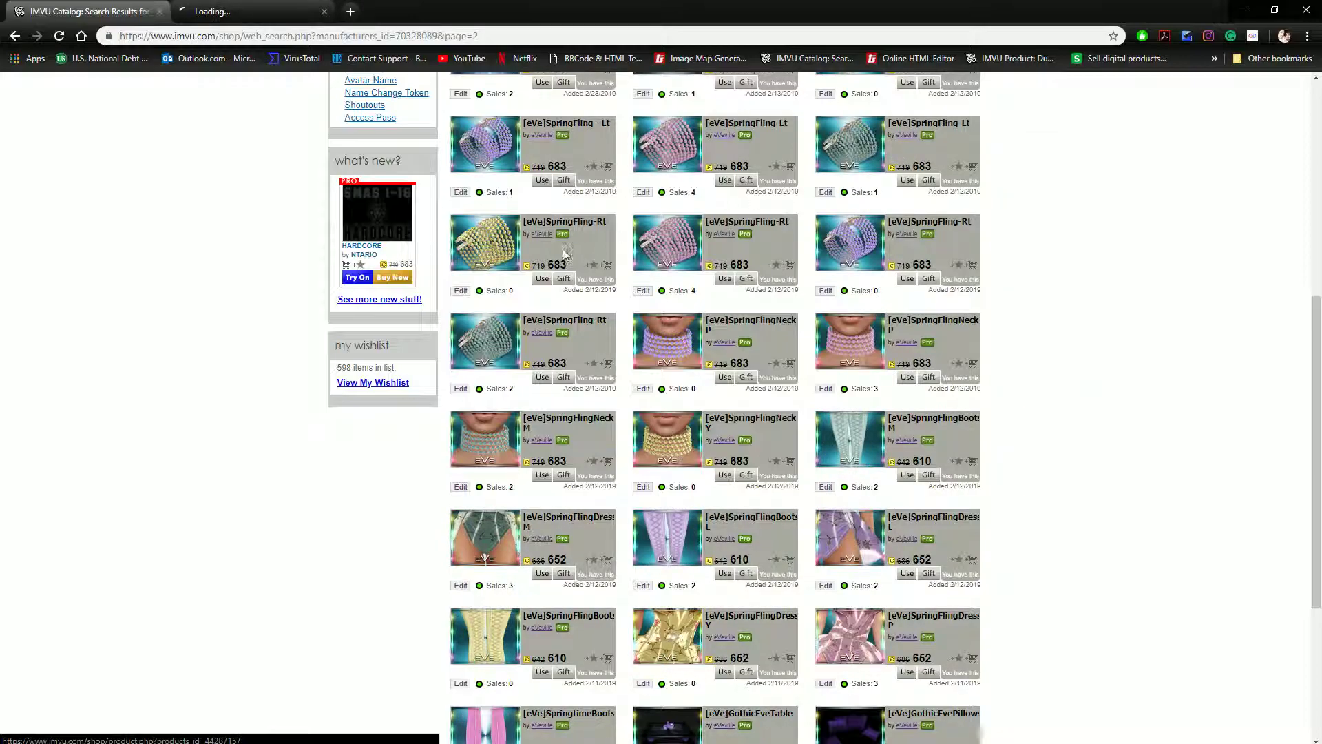
right_click(494, 342)
left_click(561, 355)
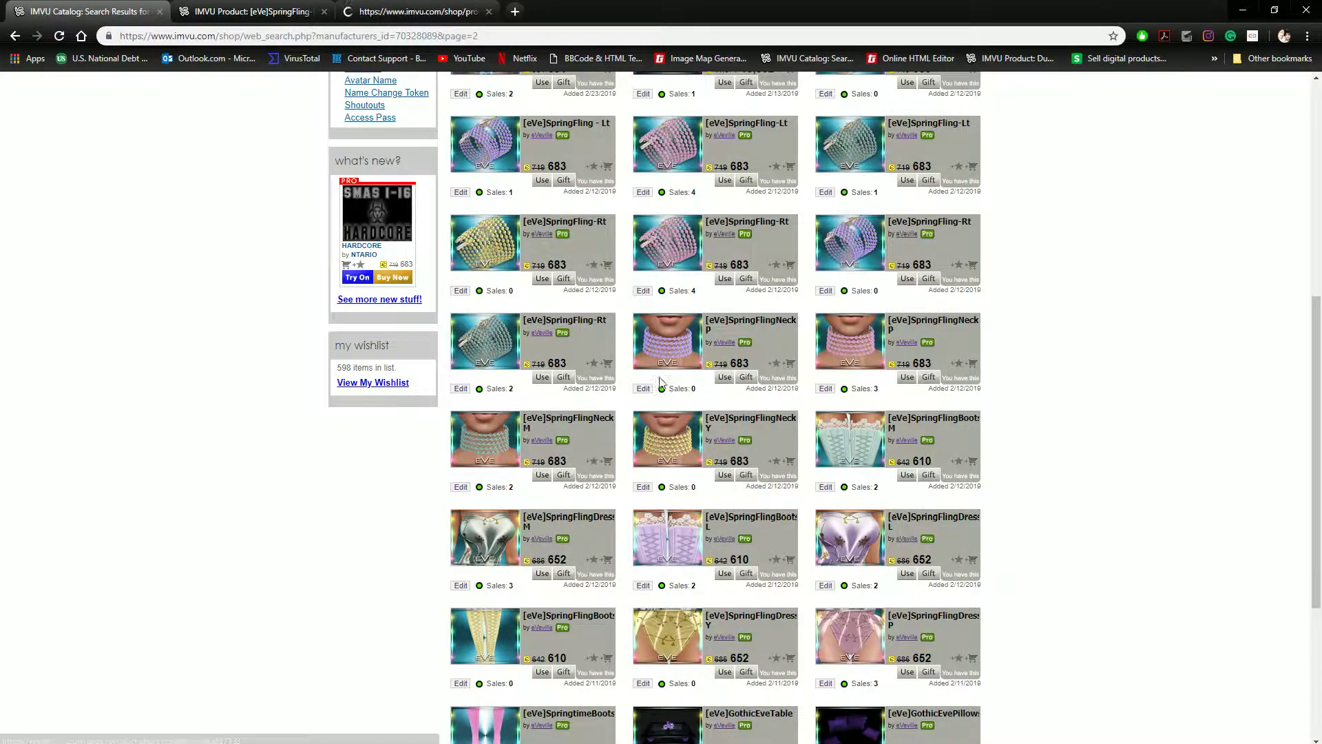
right_click(494, 441)
left_click(584, 453)
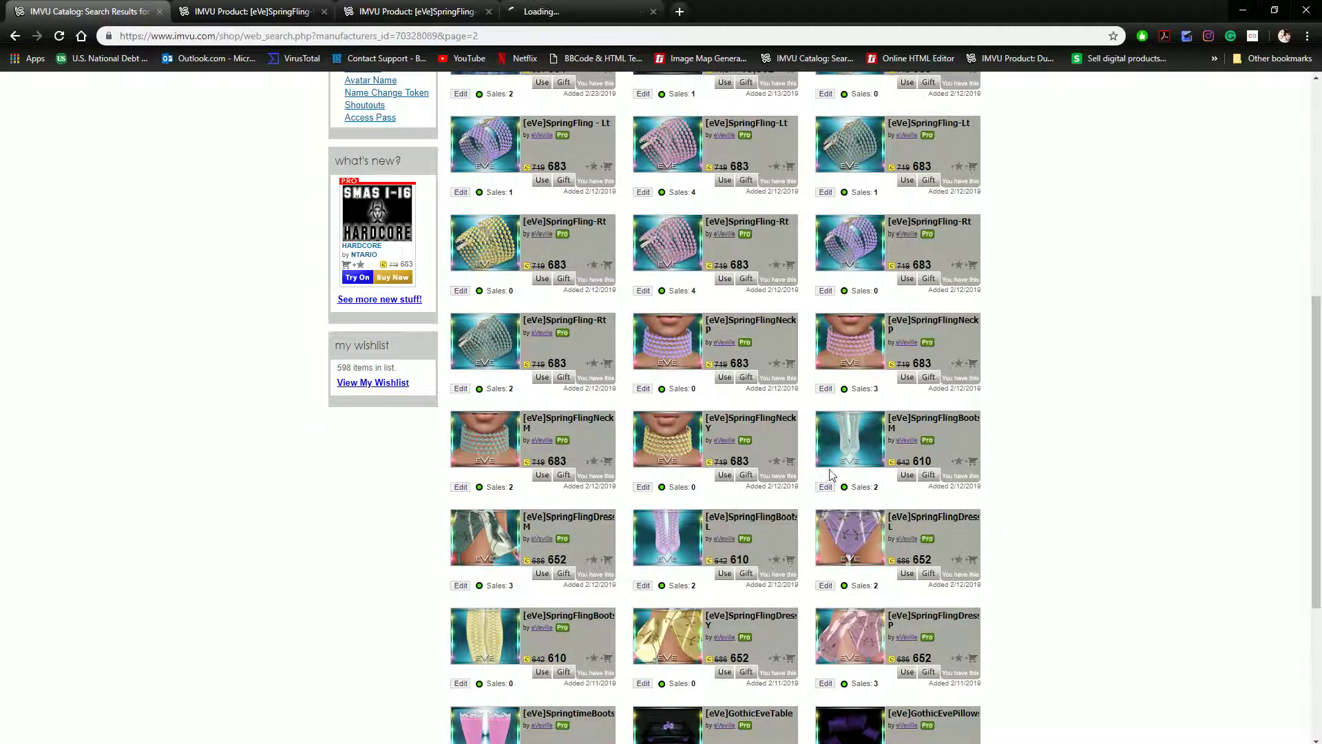
right_click(926, 439)
left_click(978, 448)
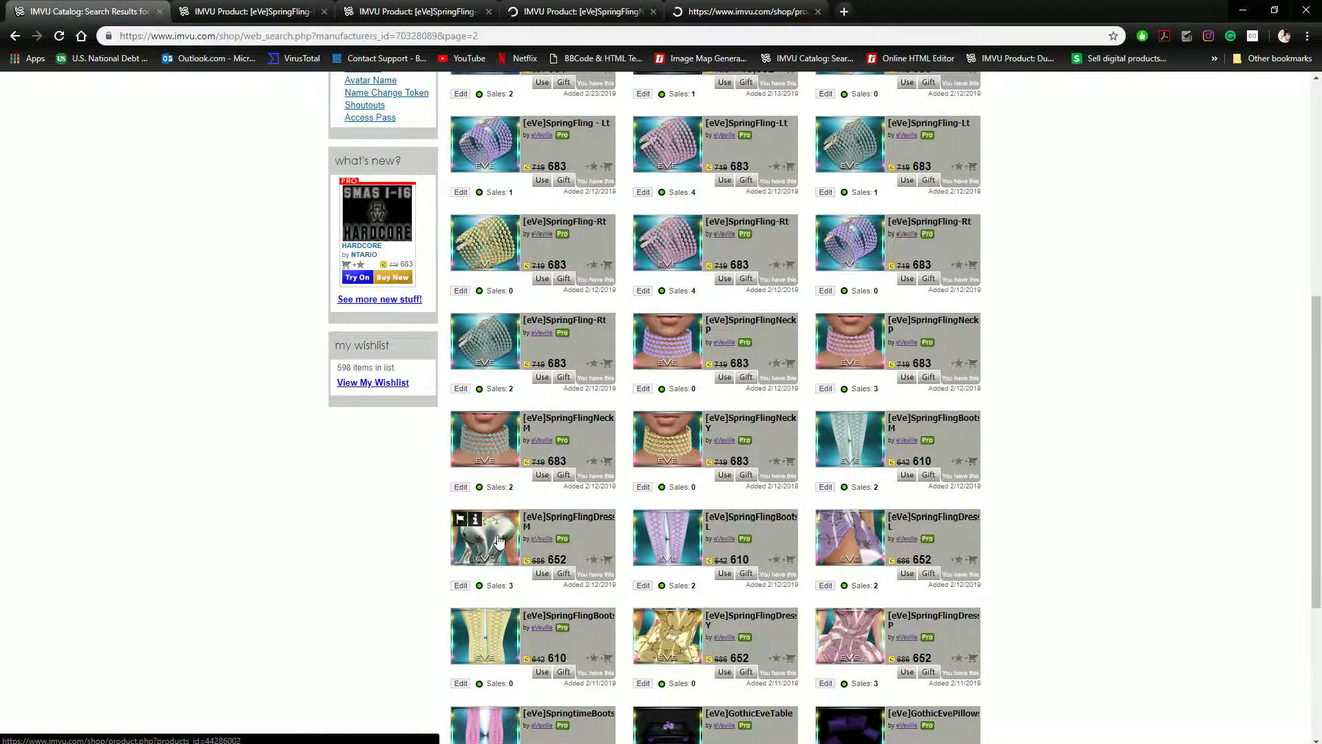
right_click(496, 311)
left_click(569, 314)
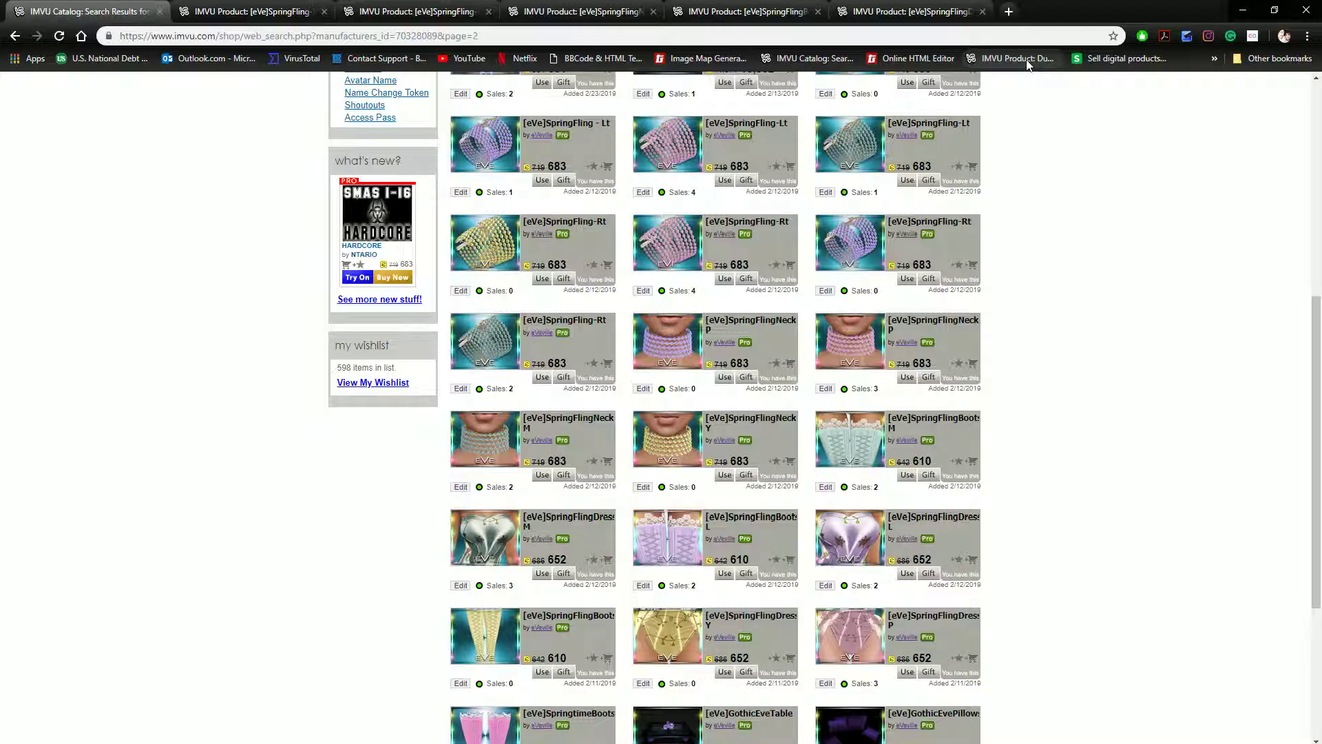
- Open the bookmarked Dummy Bundle product page in a new tab and start making a new bundle from its creator tools
right_click(1031, 62)
left_click(1074, 70)
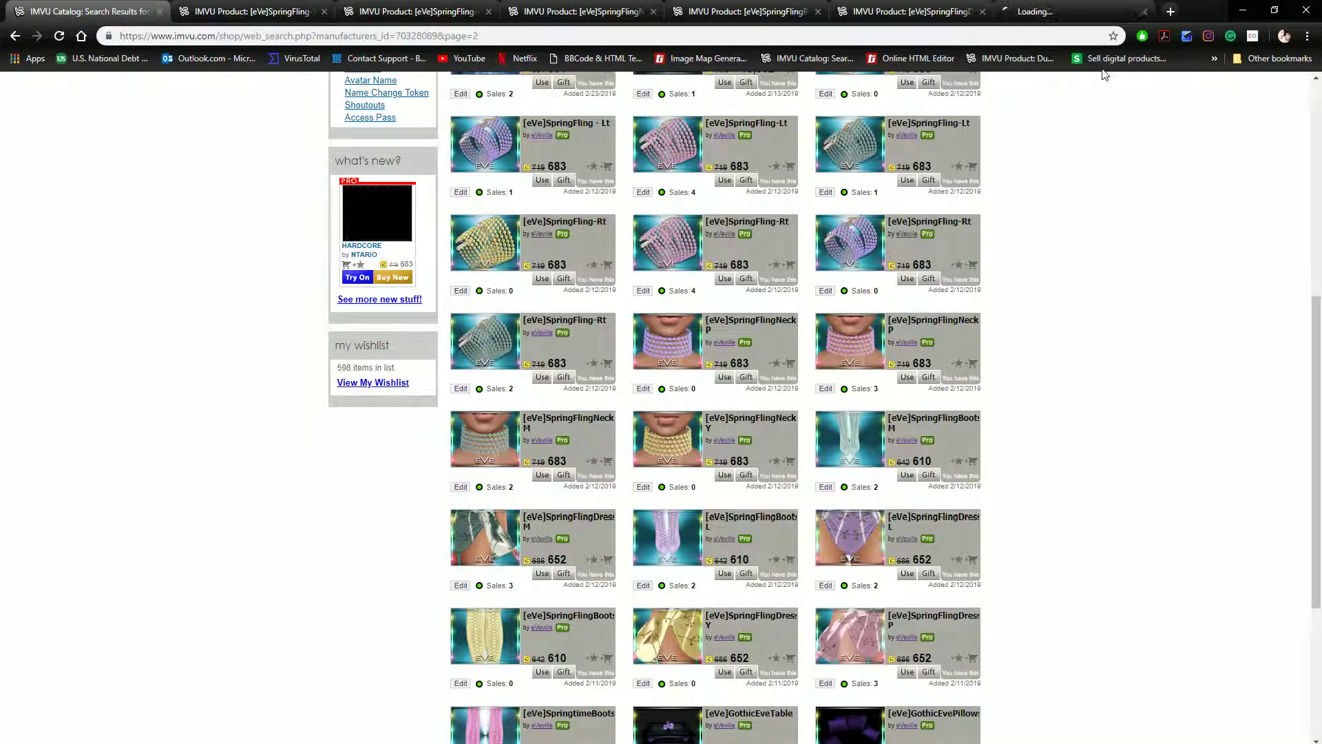
left_click(1066, 13)
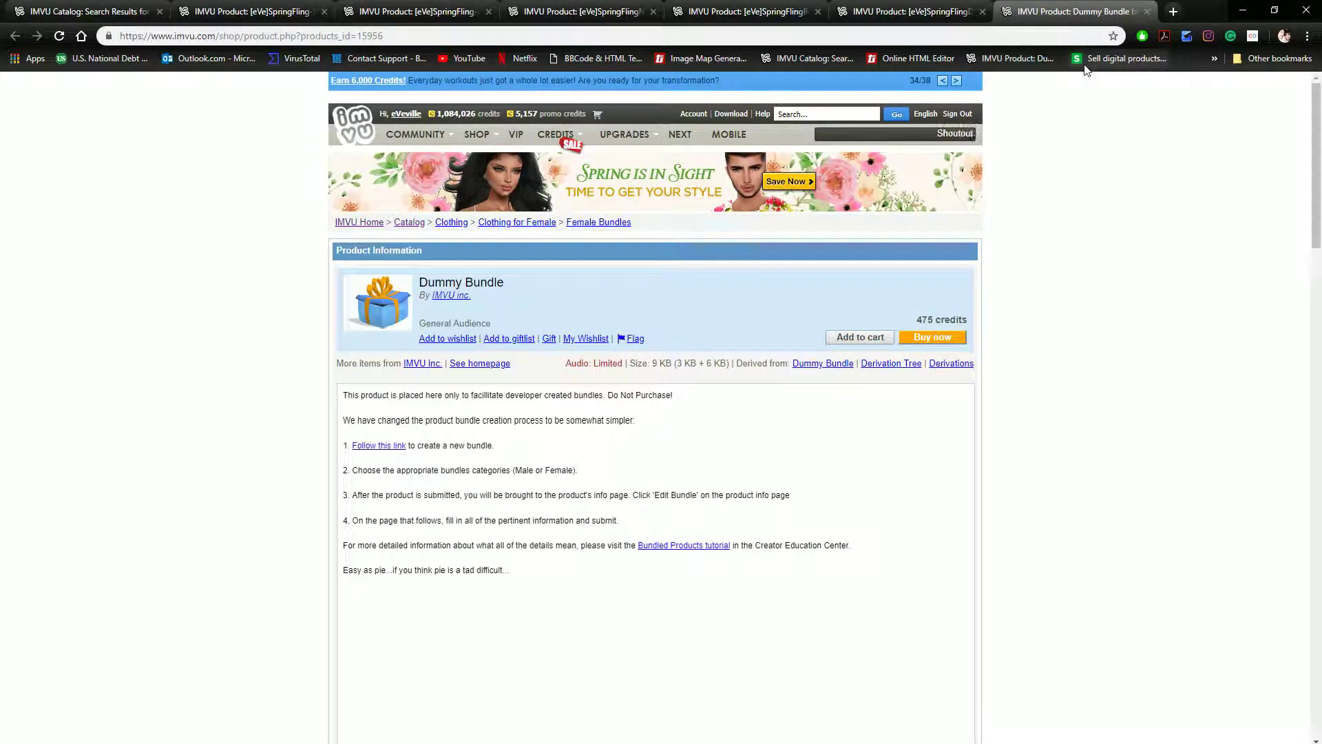
scroll(998, 688, "down", 3)
scroll(999, 637, "down", 12)
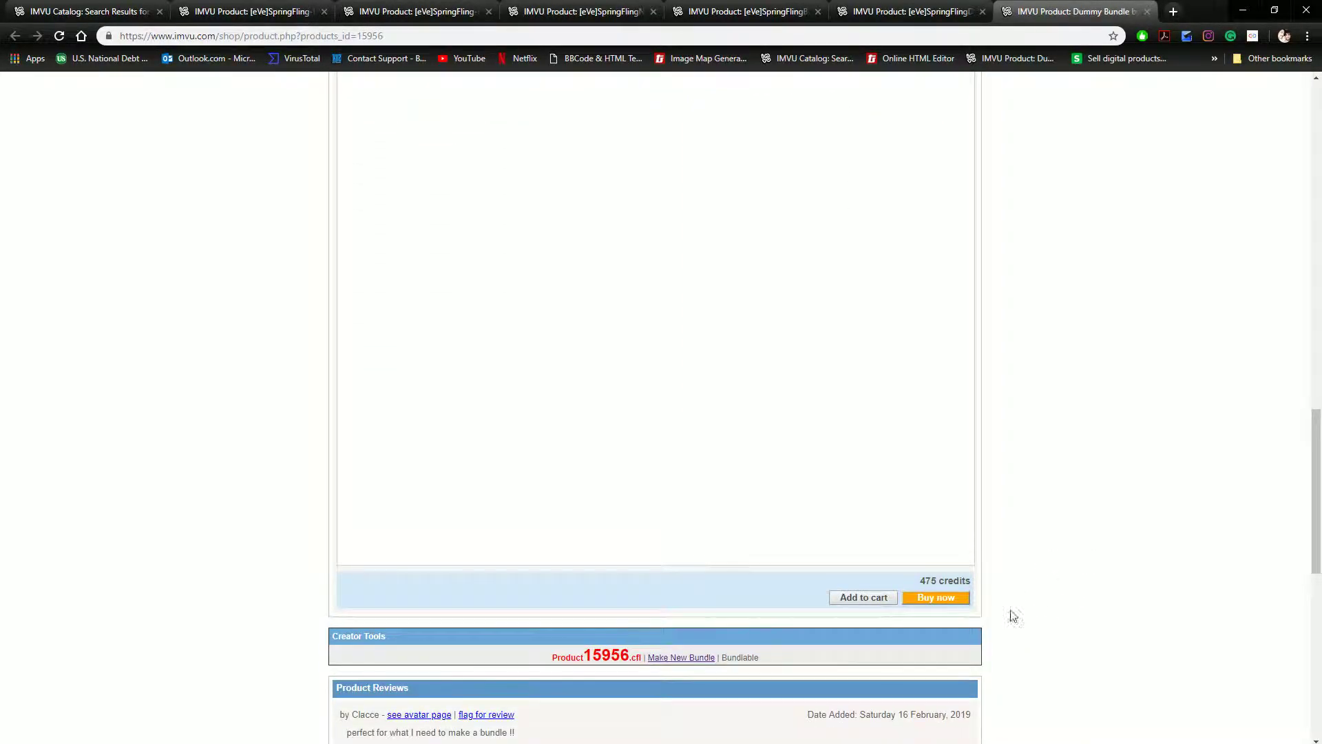
left_click(668, 658)
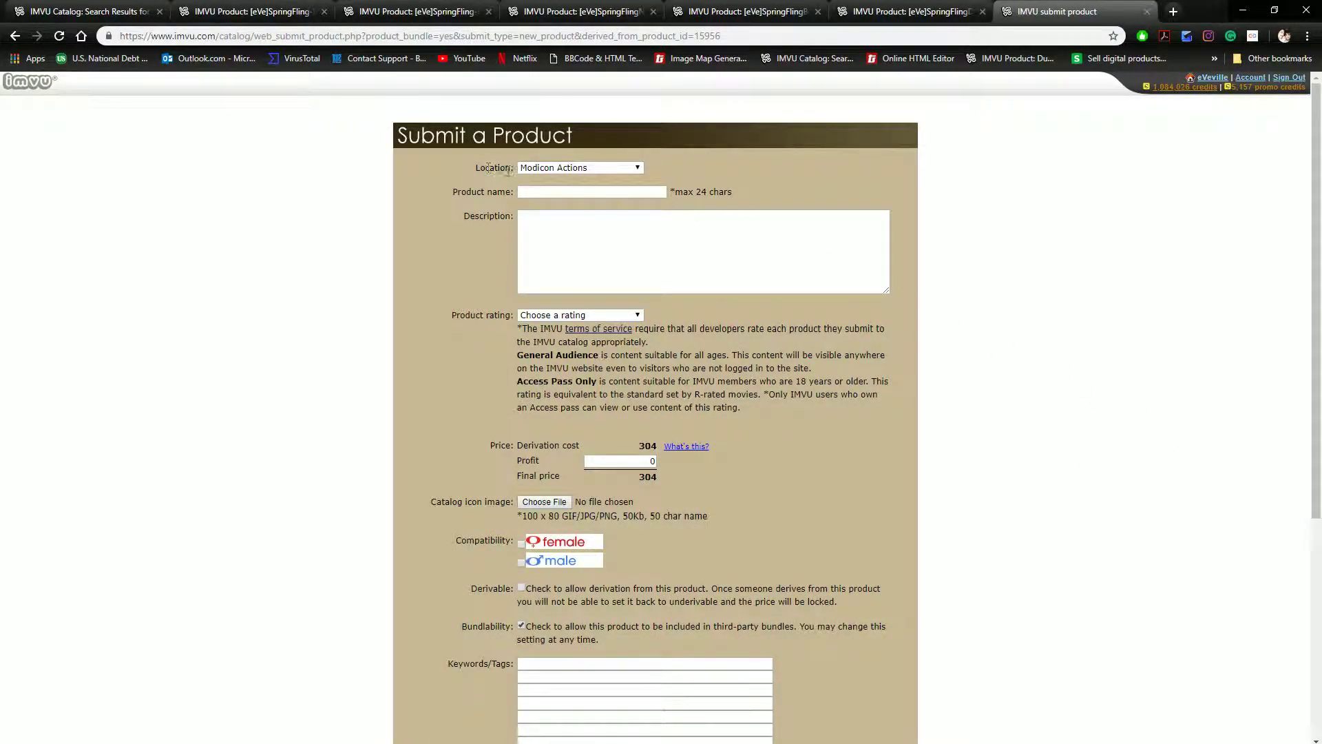
- Set the new product's location to Female Bundles
left_click(591, 168)
key("f")
key("f")
key("f")
key("f")
key("f")
key("f")
key("f")
key("f")
key("f")
key("f")
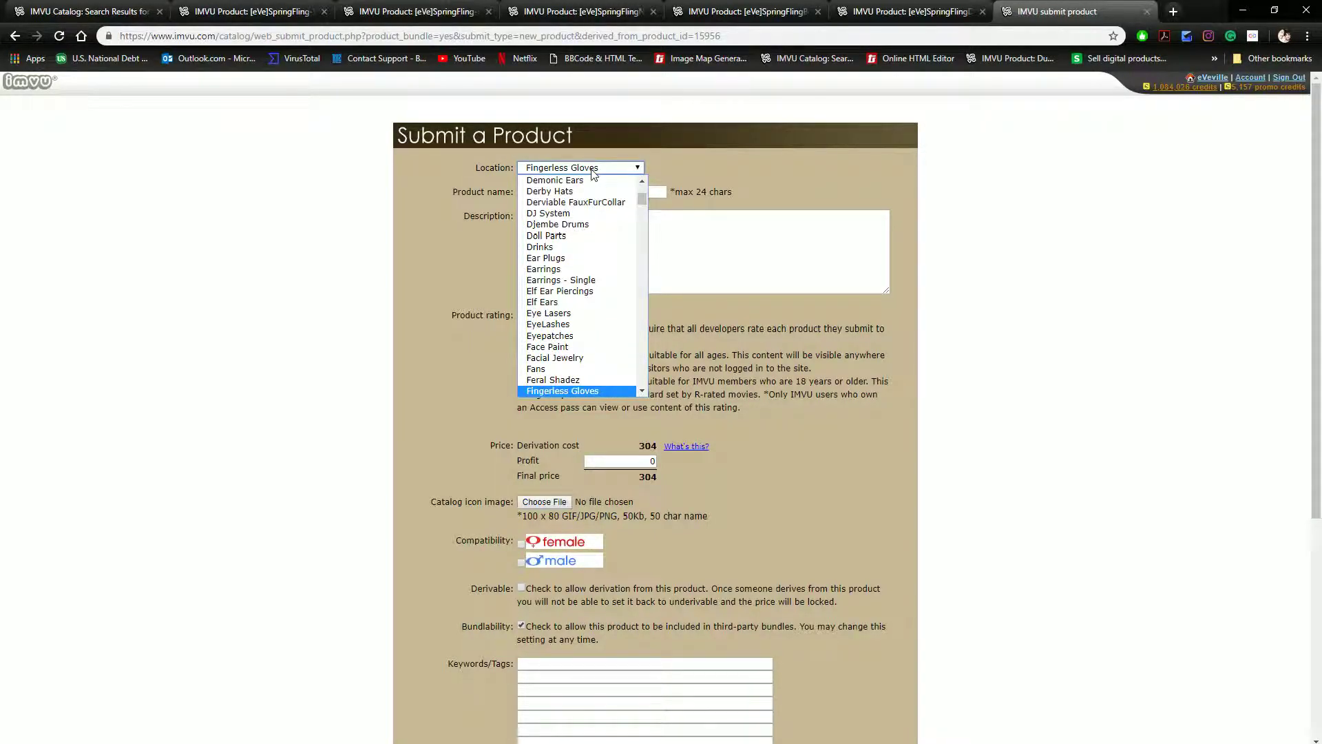
key("f")
key("f")
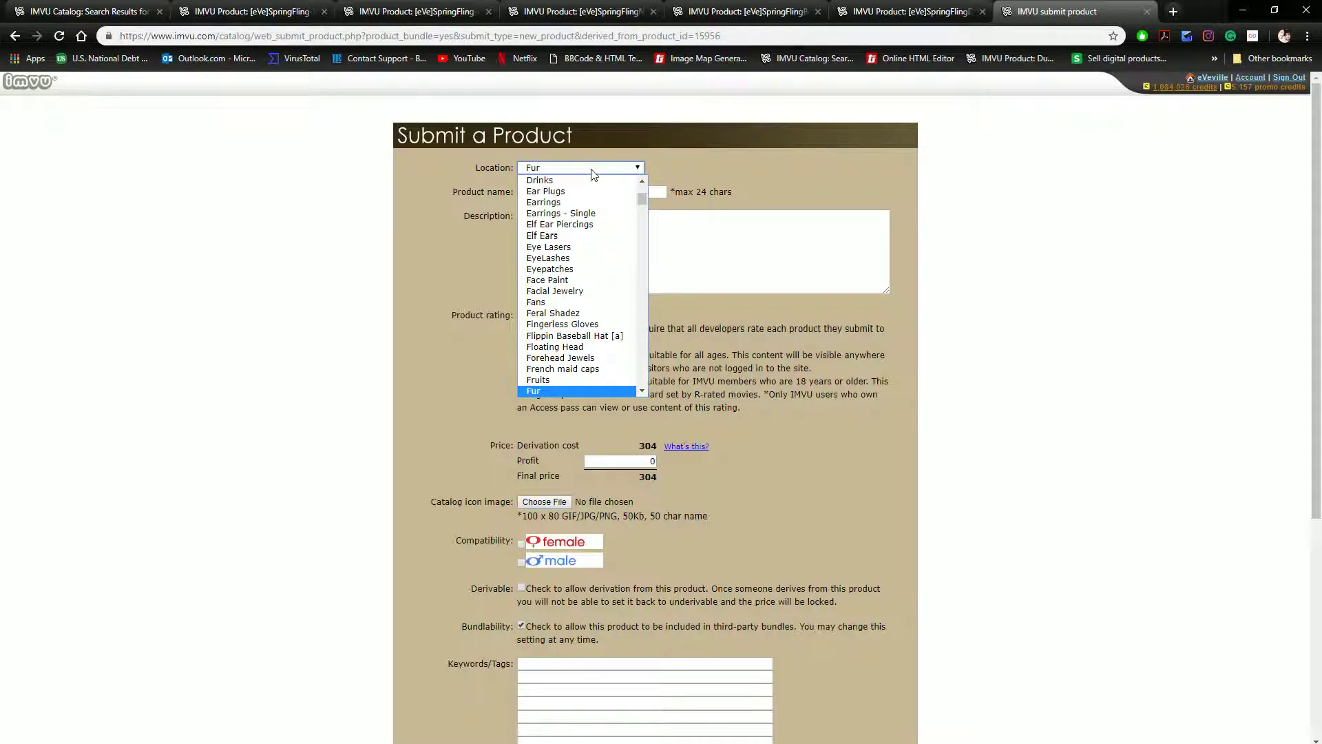
key("f")
key("f")
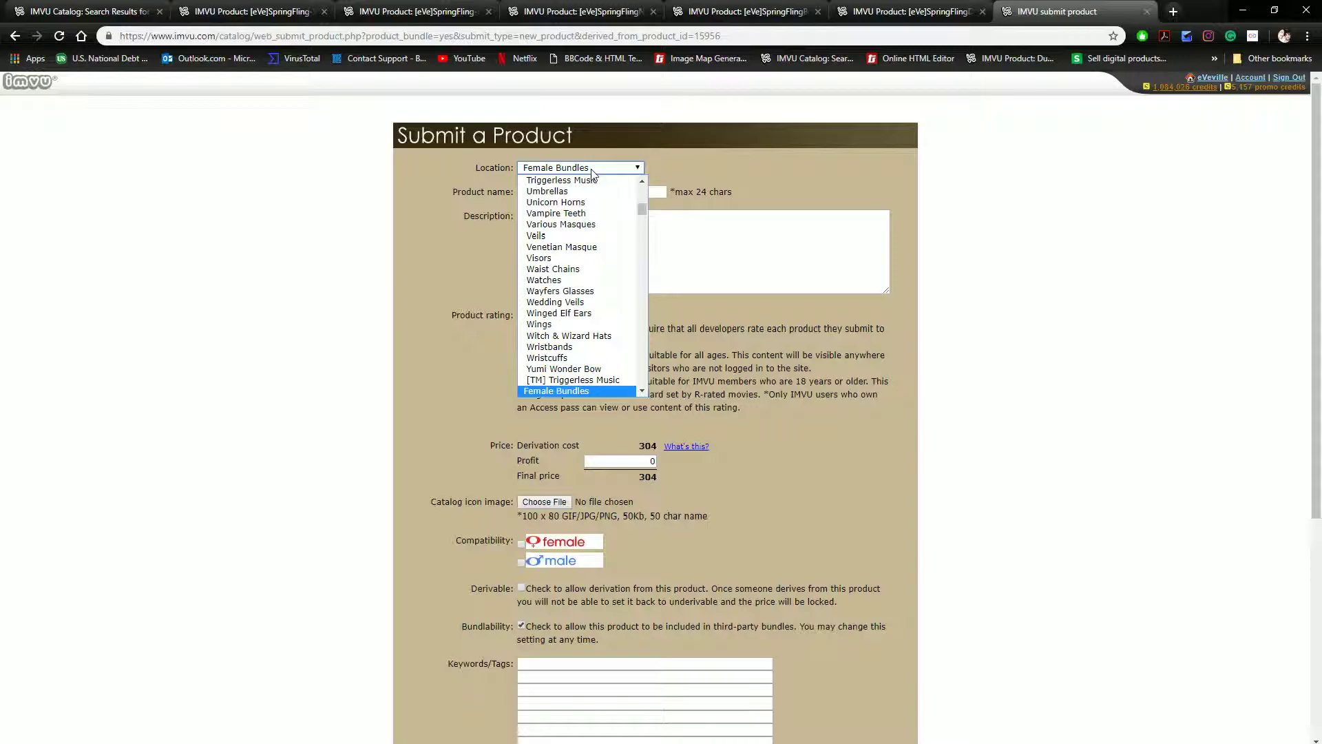
key("Return")
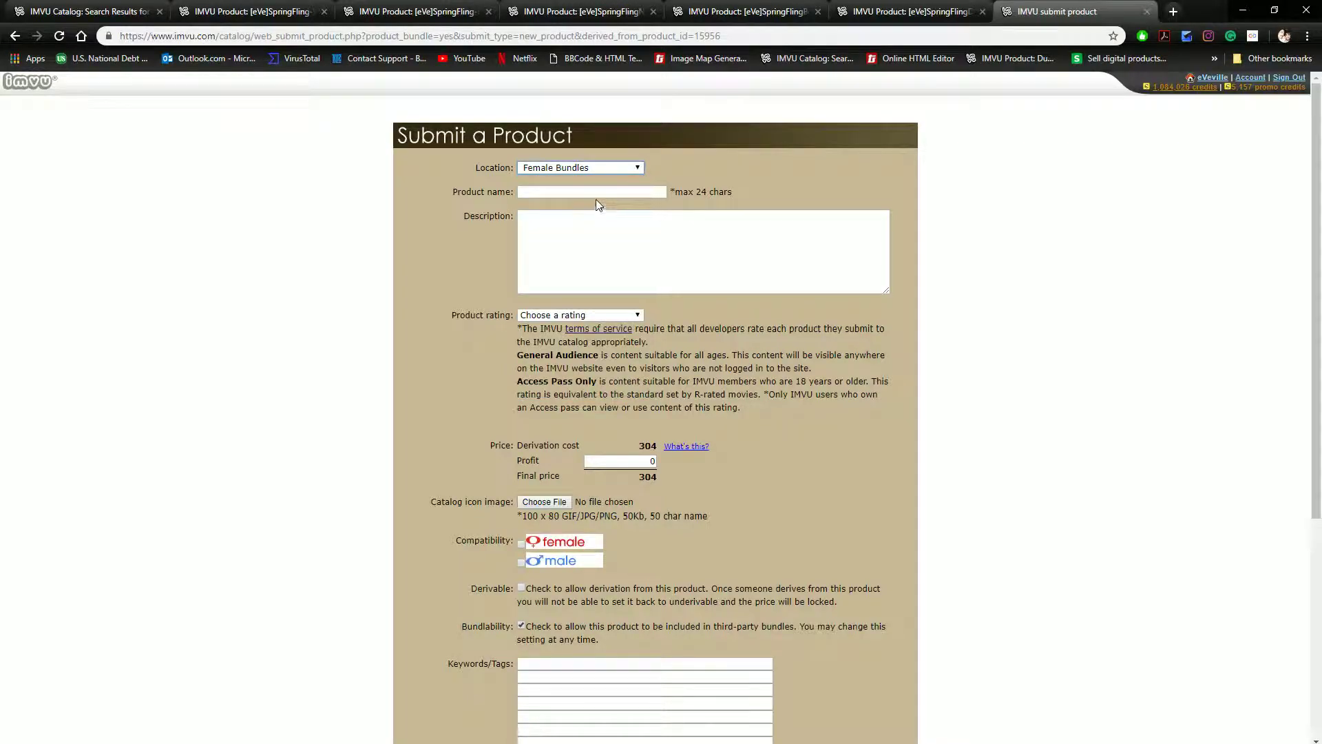
- Name the bundle product "[eVe]SpringFlingGreen"
left_click(595, 192)
type("[eVe")
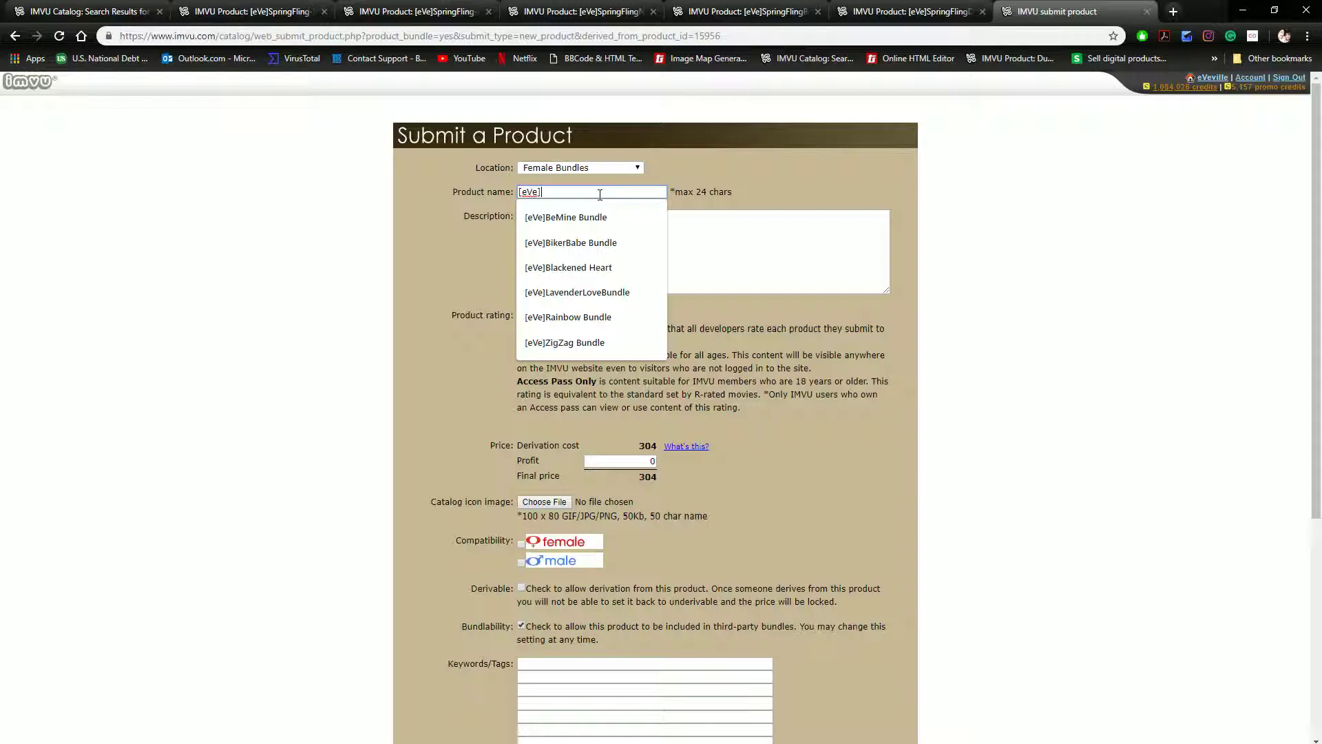
type("]SpringF")
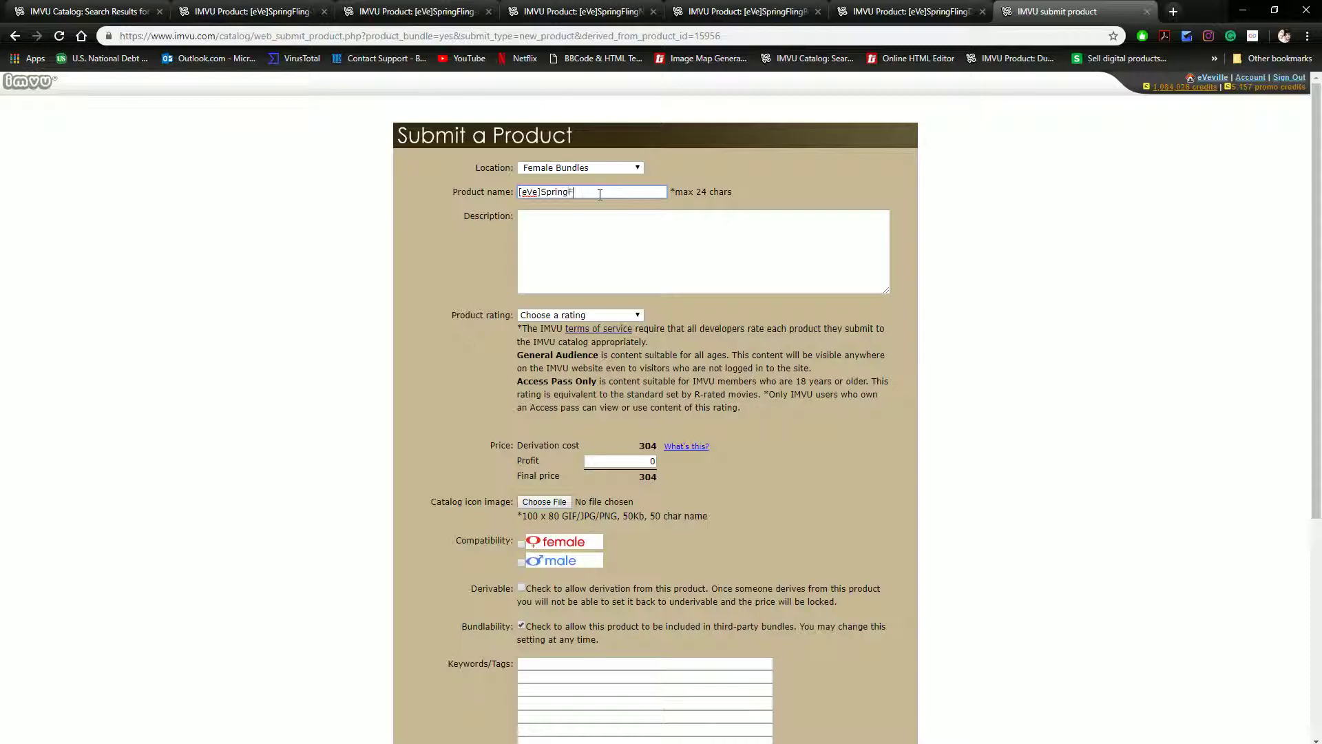
type("lingGreen")
key("Tab")
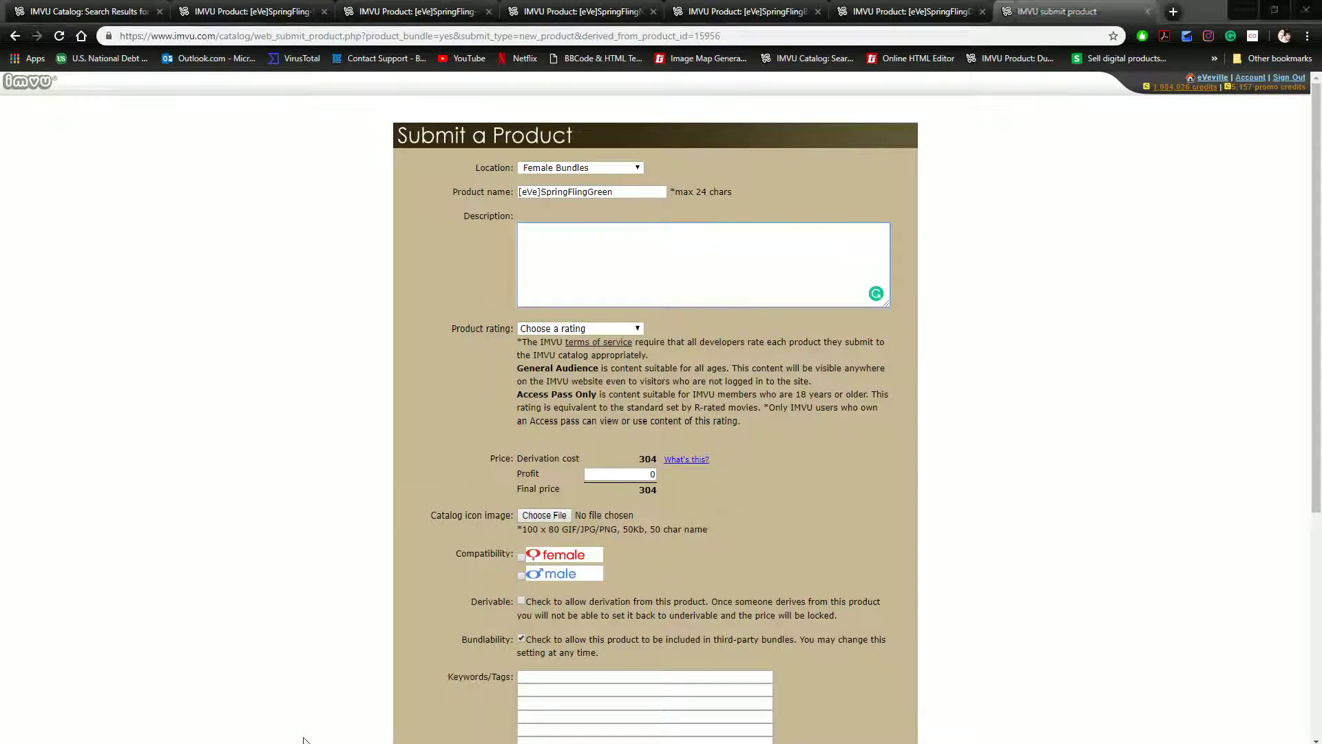
- Switch to the IMVU desktop client, dismiss the profile card and show the saved outfits in Dress Up
key("super")
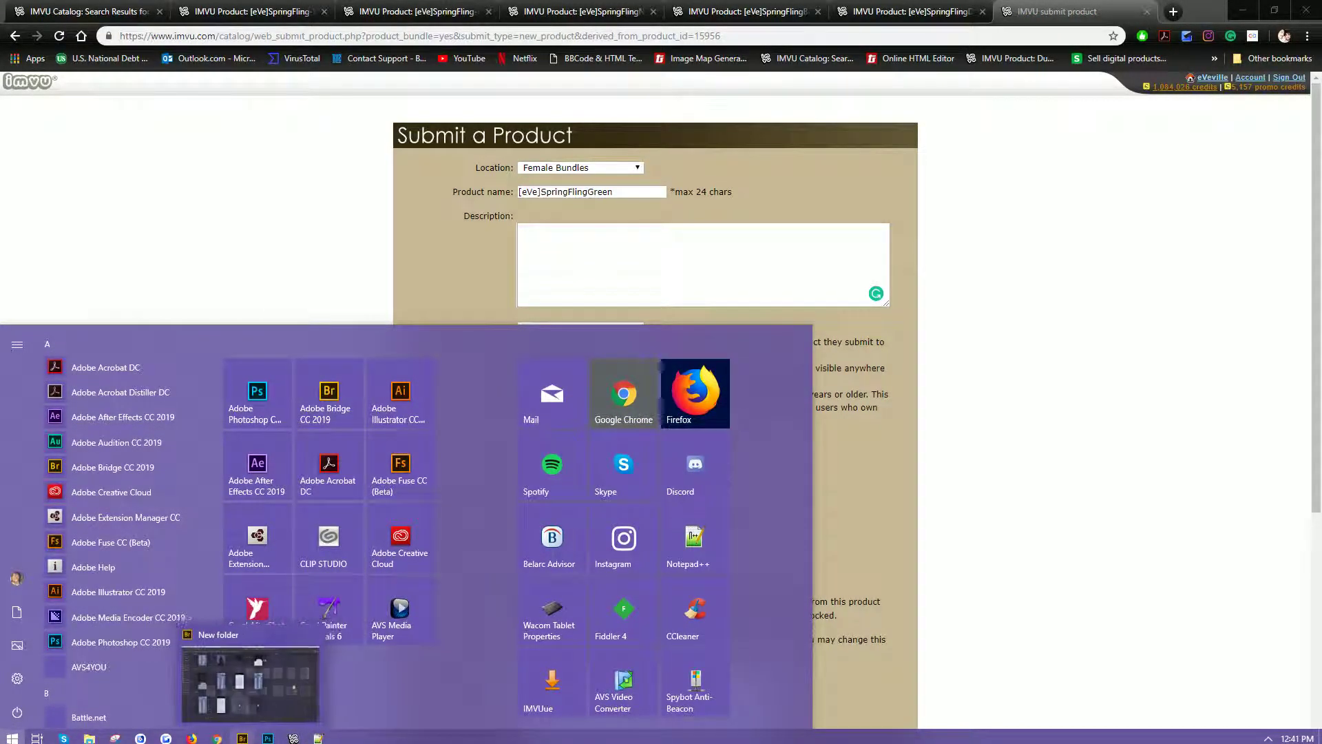
mouse_move(268, 737)
left_click(295, 708)
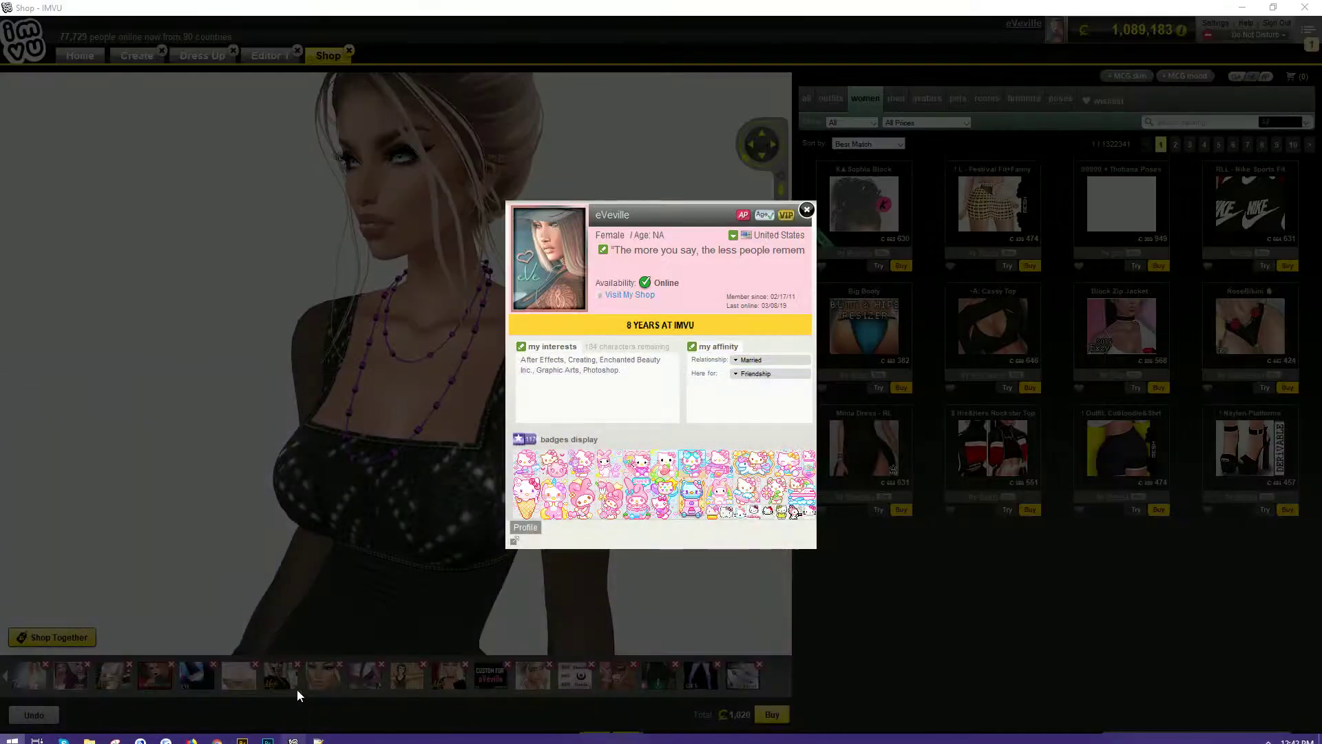
left_click(807, 209)
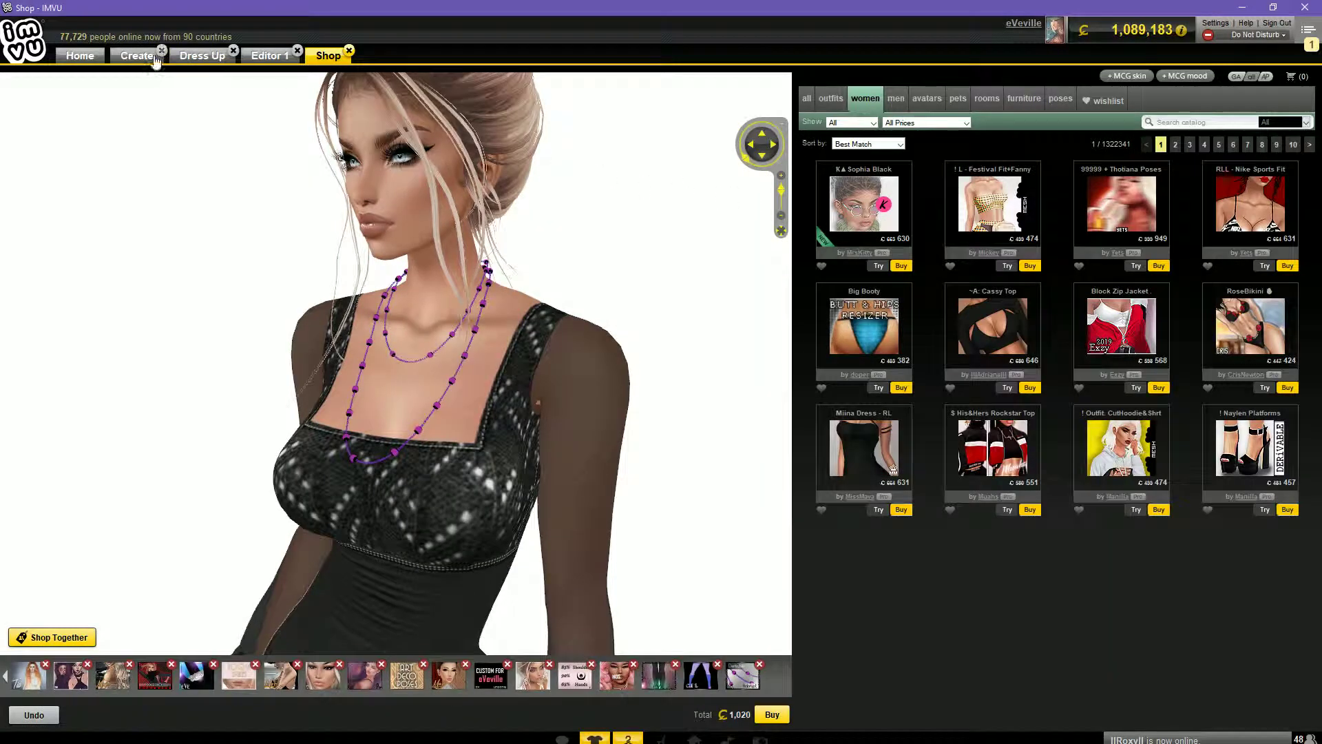
left_click(199, 58)
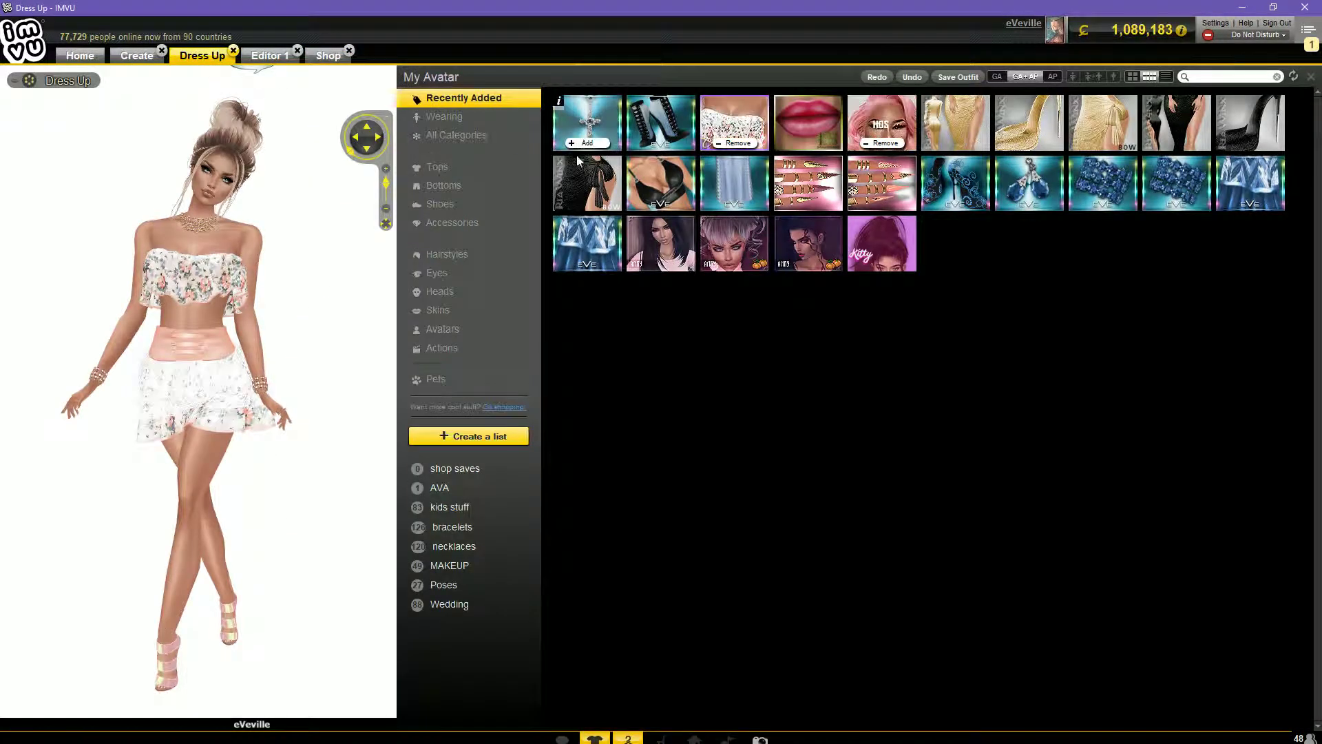
left_click(628, 738)
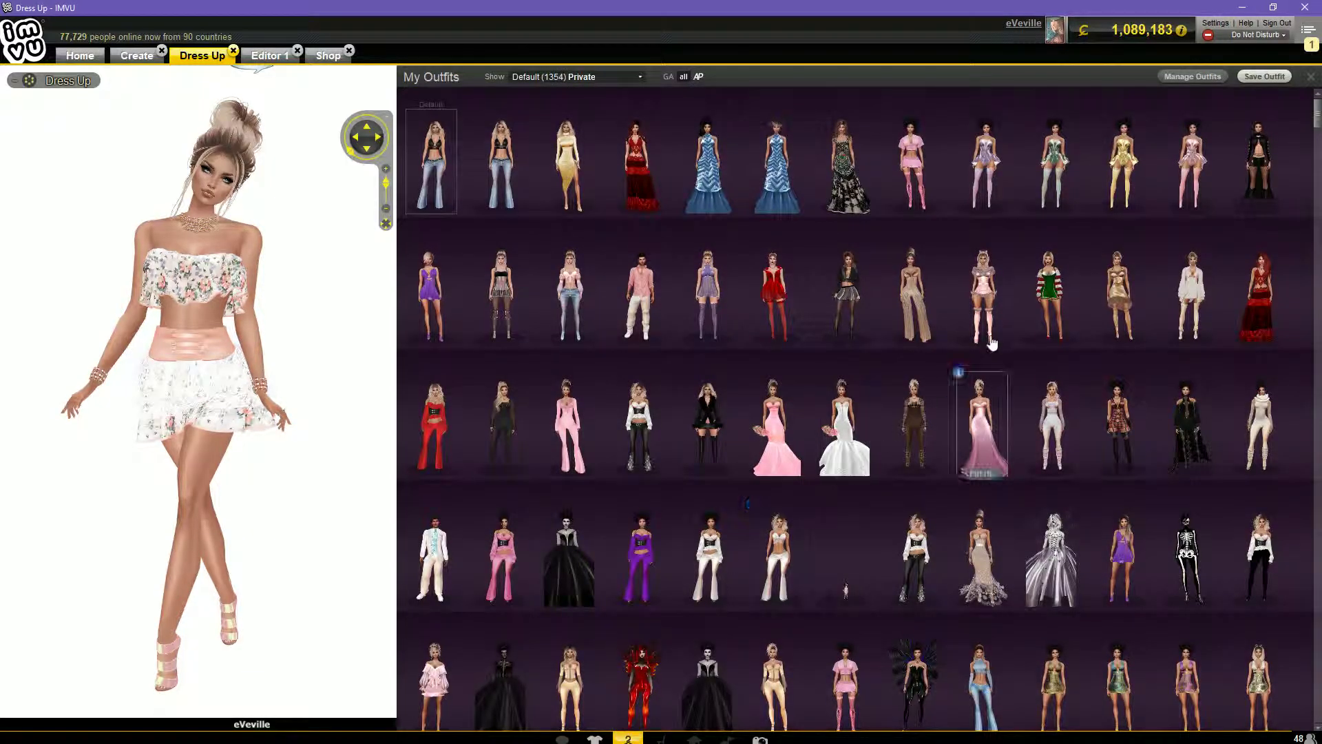
- Find the saved mint-green SpringFling outfit in My Outfits and put it on the avatar
scroll(988, 339, "down", 2)
scroll(988, 340, "down", 3)
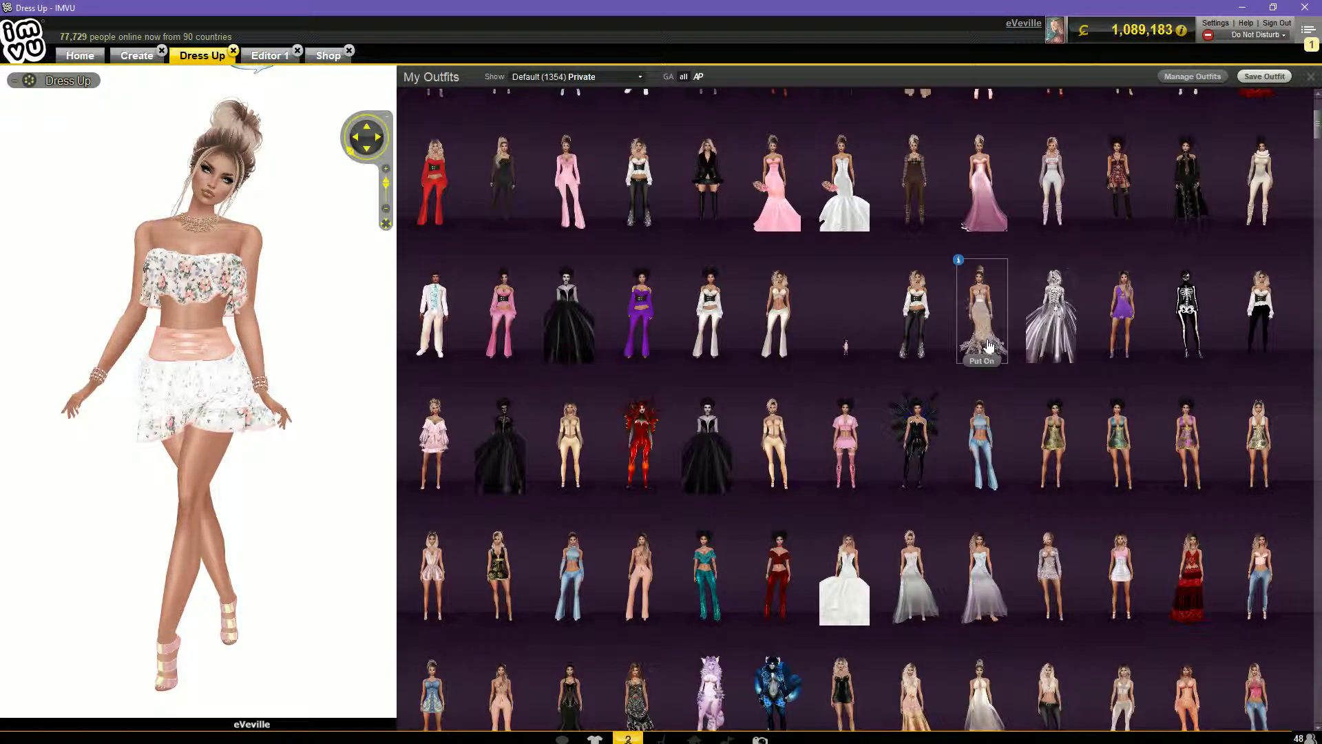
scroll(965, 343, "down", 3)
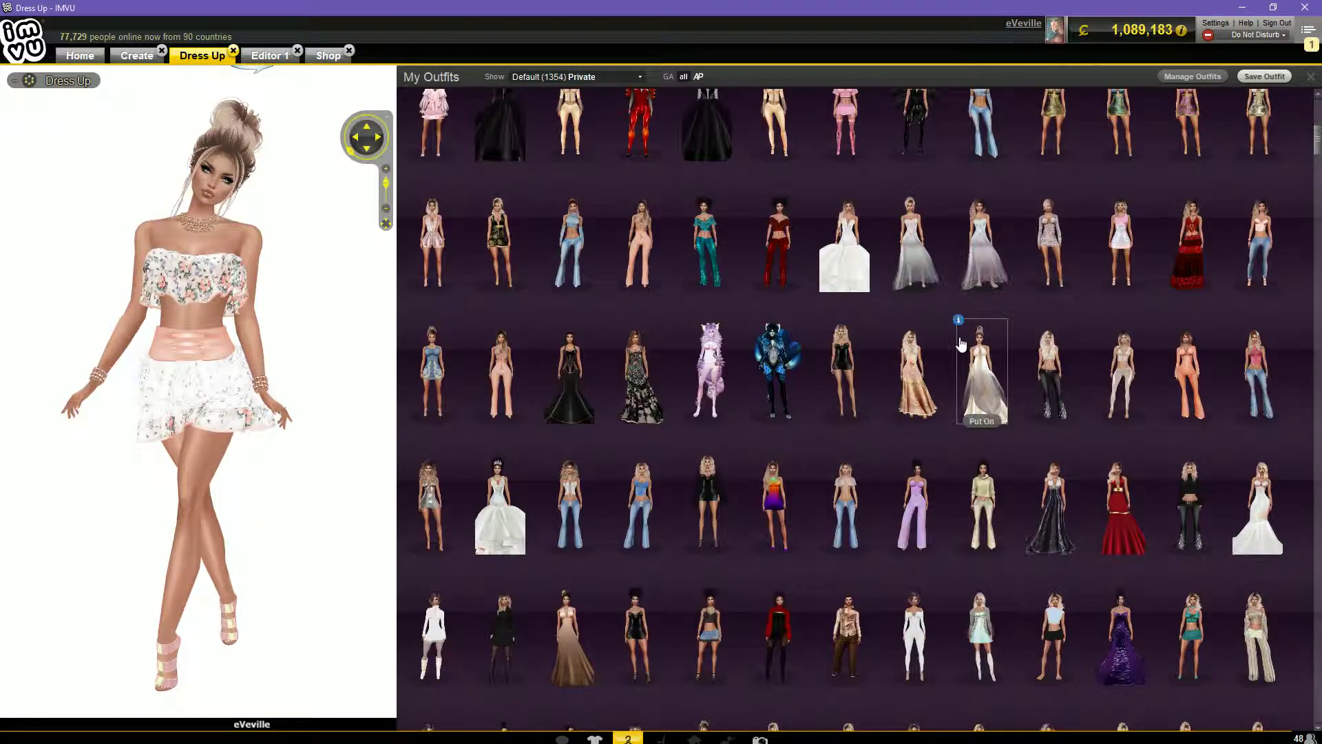
scroll(961, 345, "up", 6)
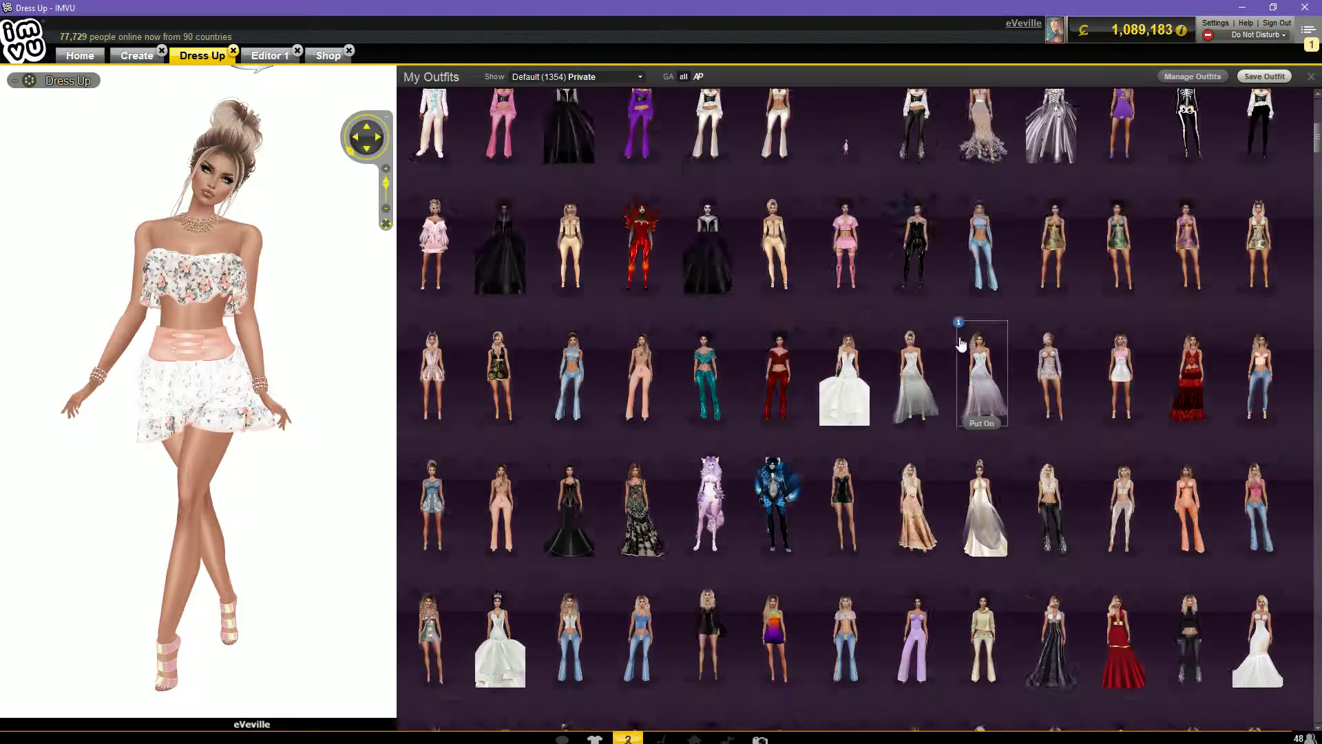
scroll(961, 341, "up", 4)
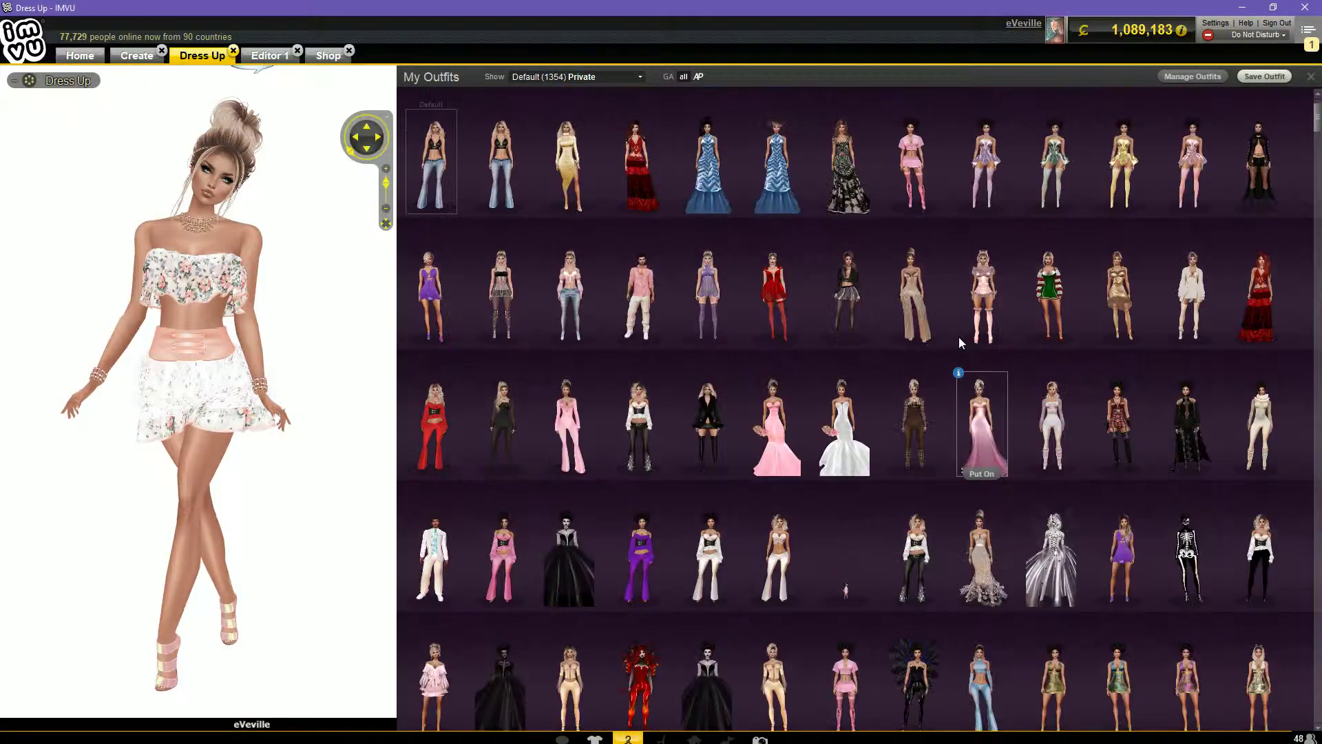
left_click(1065, 143)
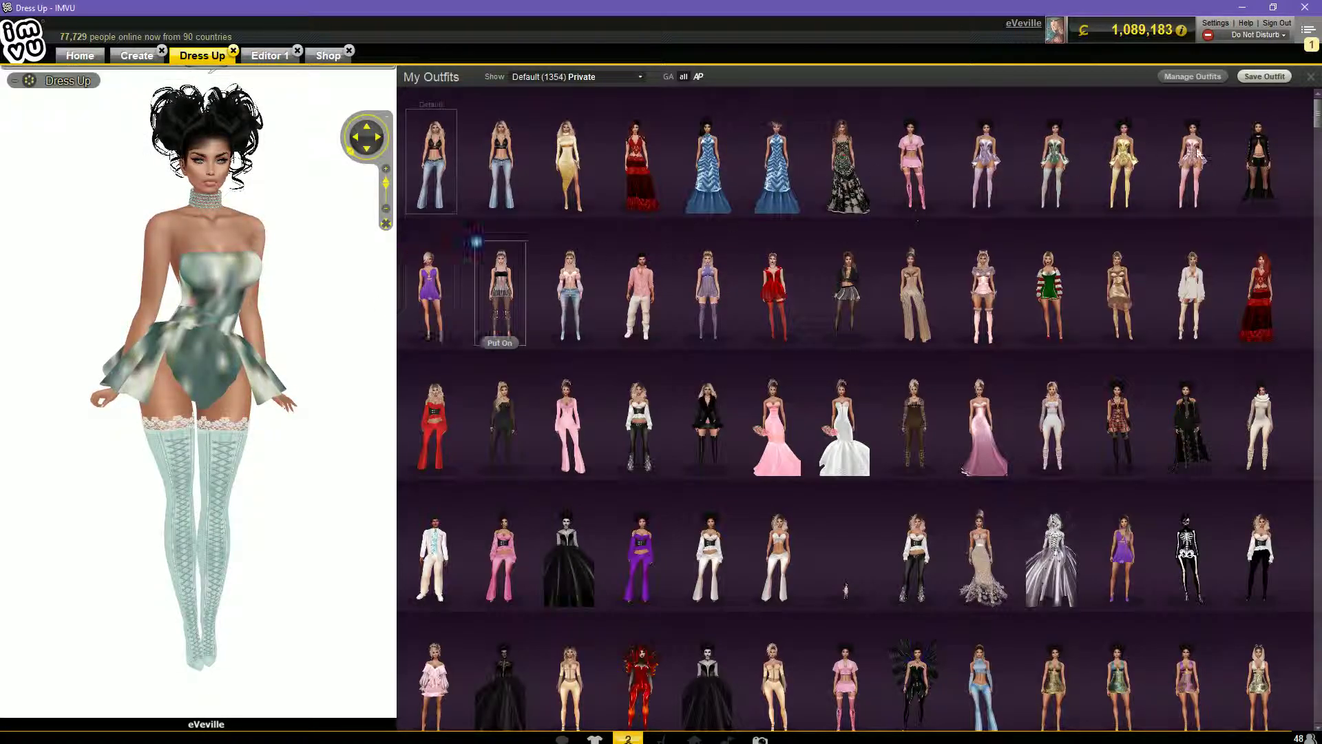
- Close the outfits list and the avatar's actions menu to leave the full-length avatar alone in the Dress Up view
left_click(1312, 81)
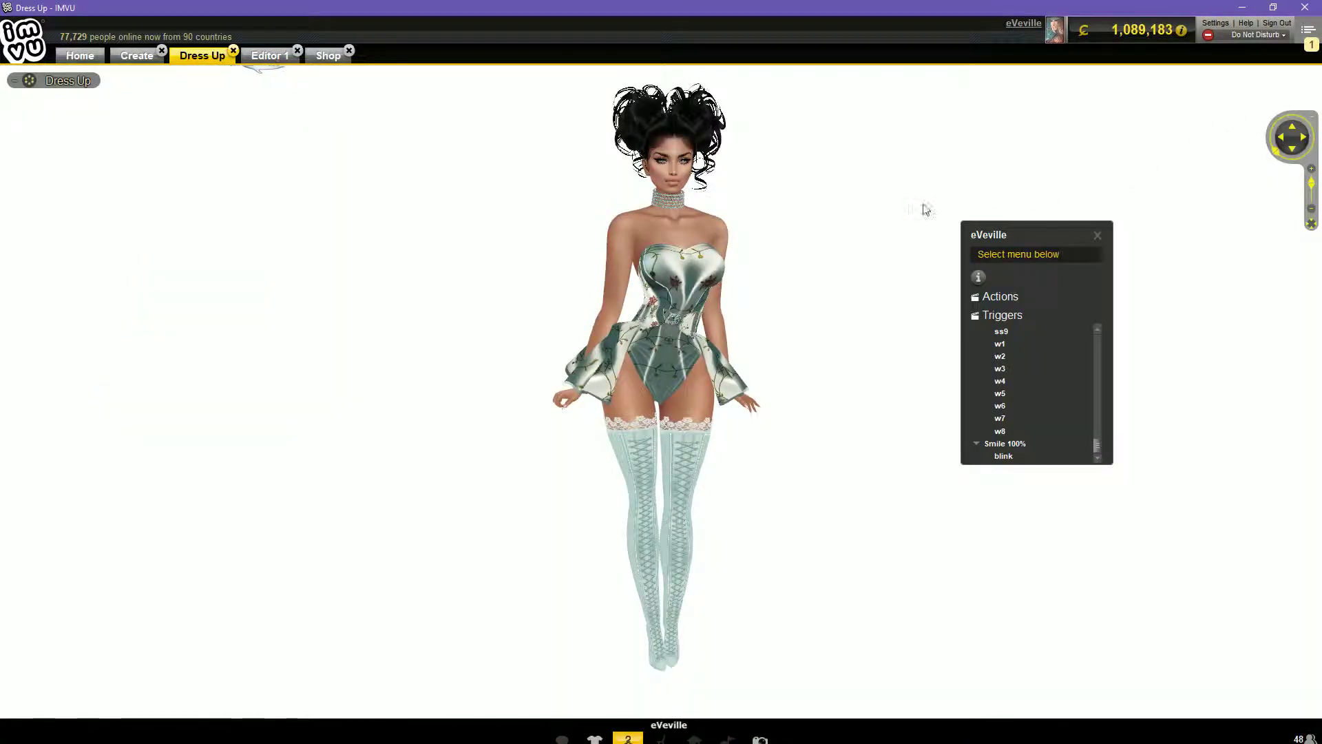
left_click(1099, 234)
scroll(953, 227, "down", 3)
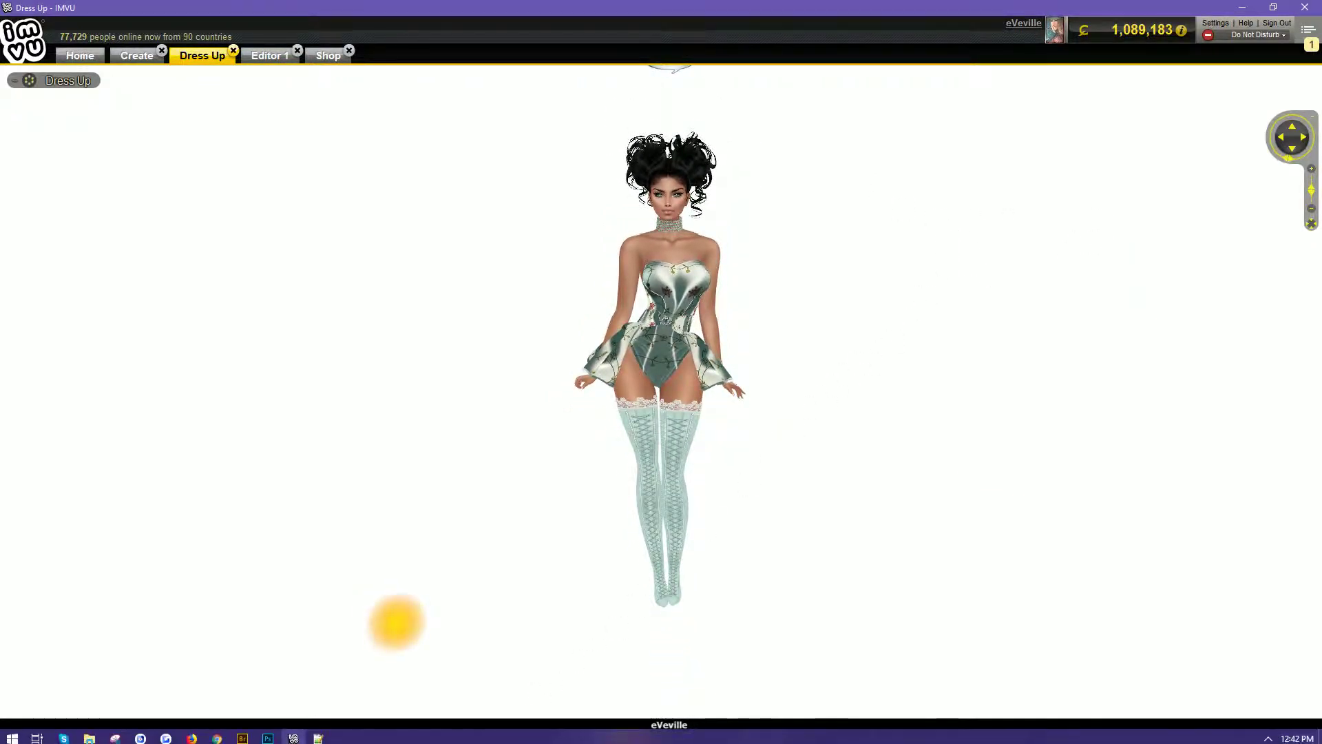
- Record a short Gyazo clip of the area framing the full-length avatar, turning the camera during the capture
left_click(140, 738)
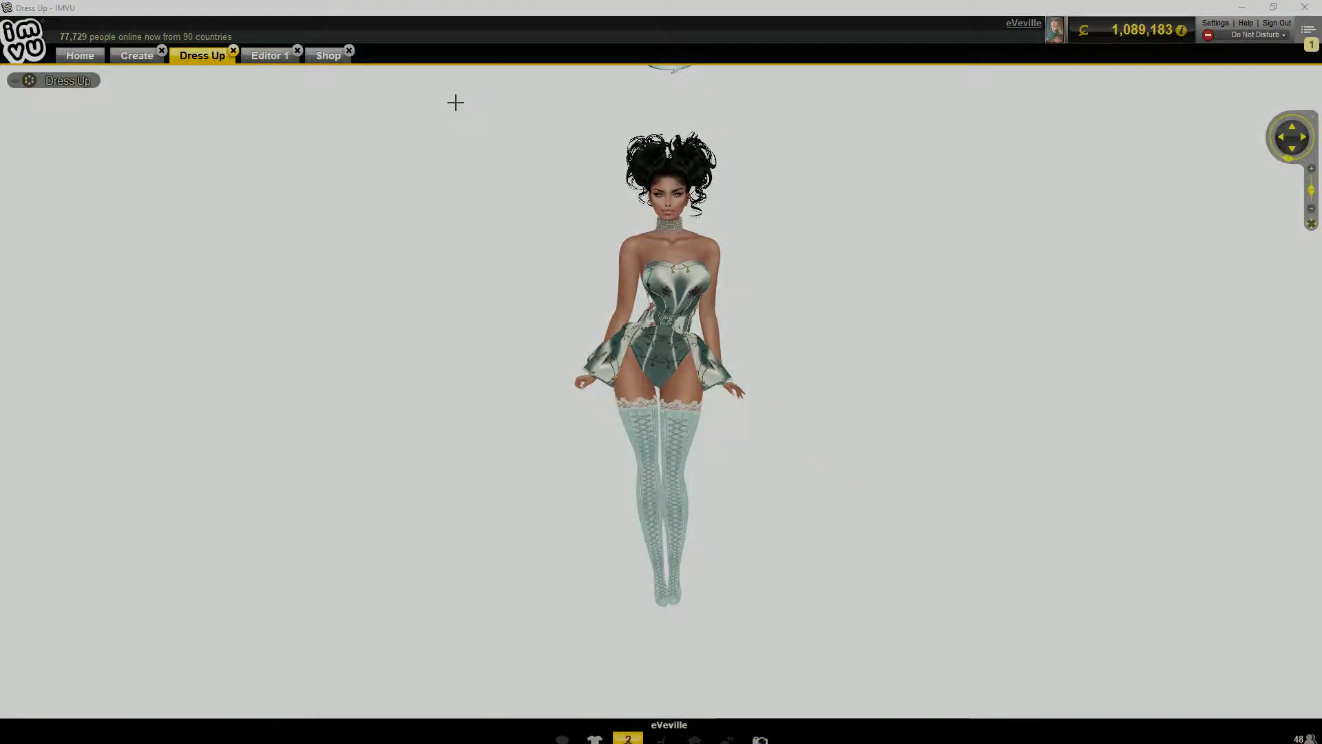
left_click_drag(455, 103, 873, 653)
left_click_drag(1288, 160, 1298, 186)
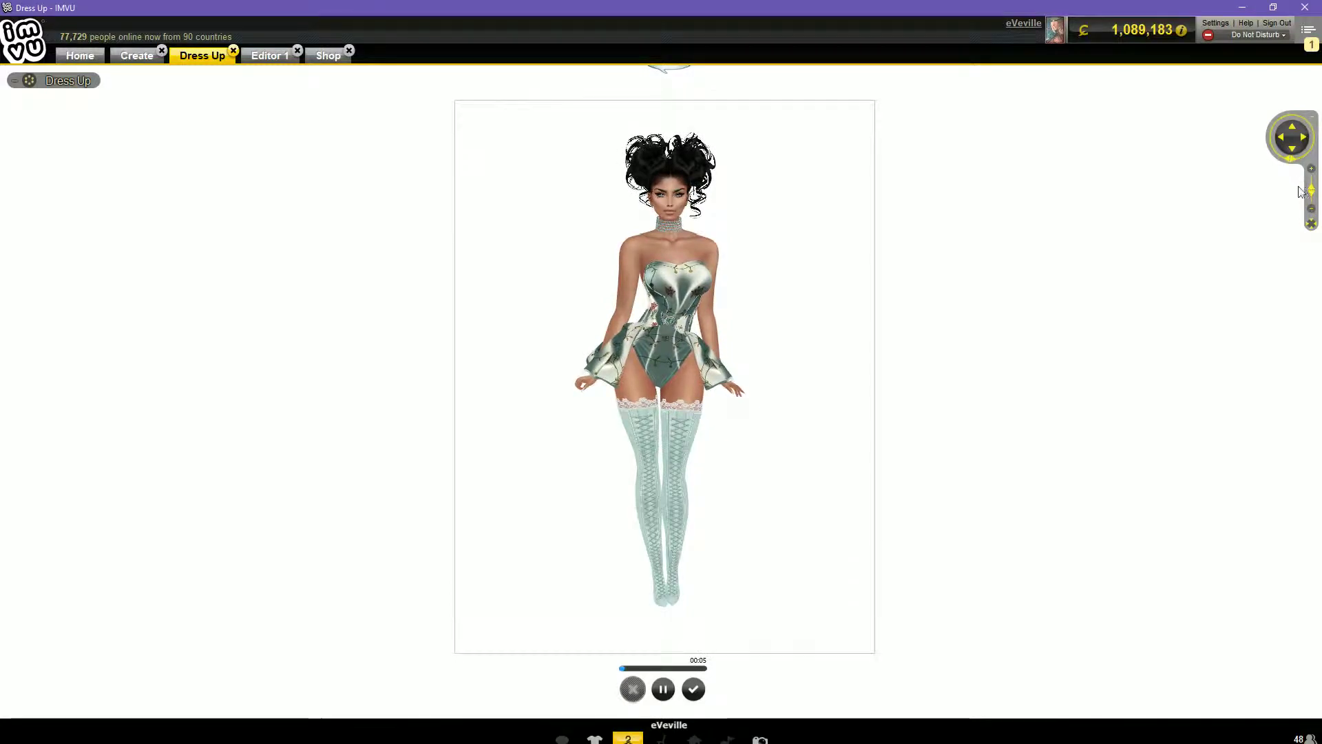
left_click(697, 690)
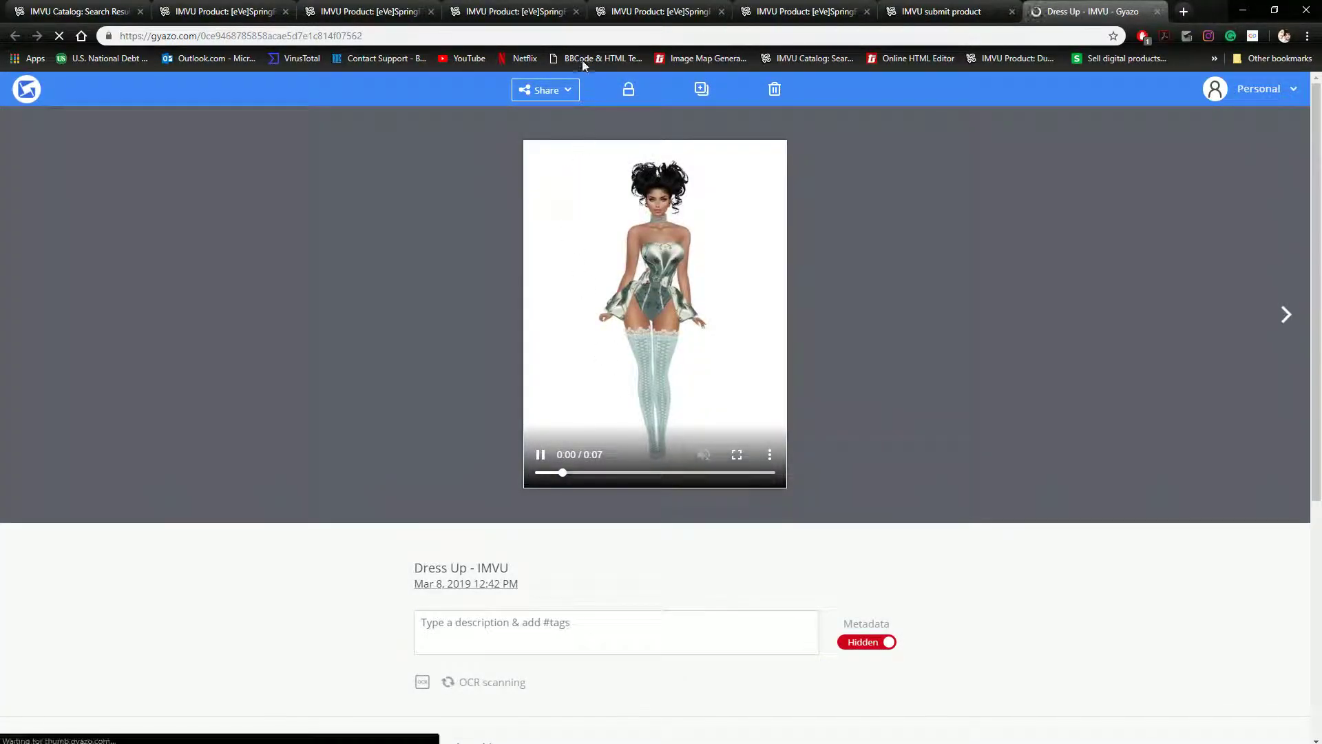
- Copy the HTML embed code for the clip's MP4 version and return to the bundle submission form
left_click(570, 95)
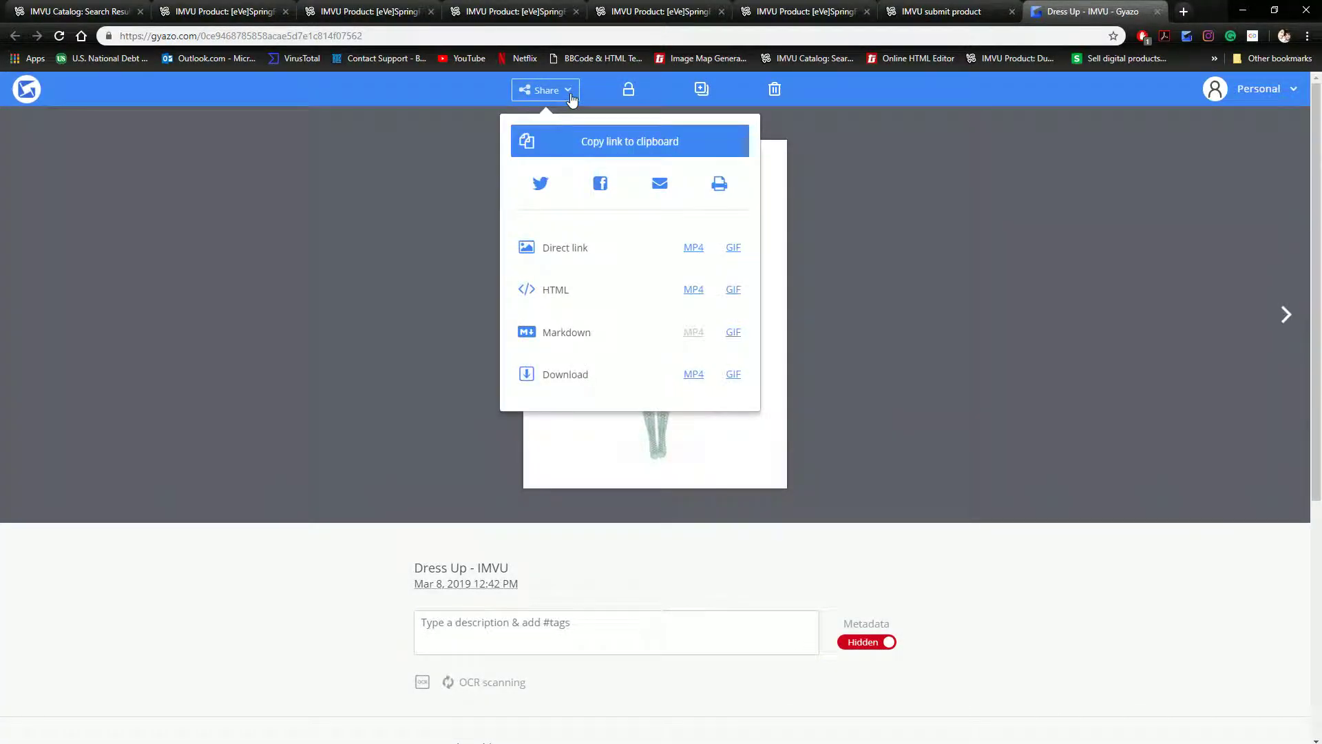
left_click(694, 290)
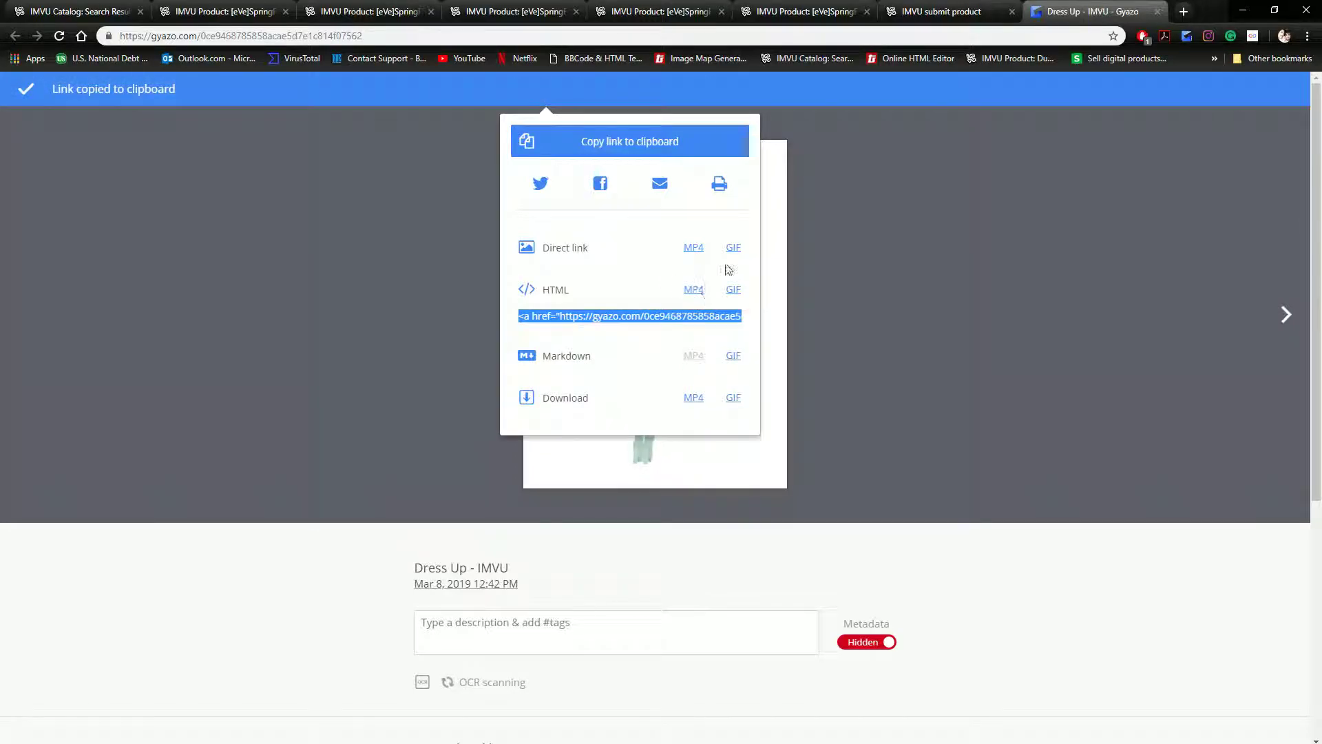
left_click(945, 12)
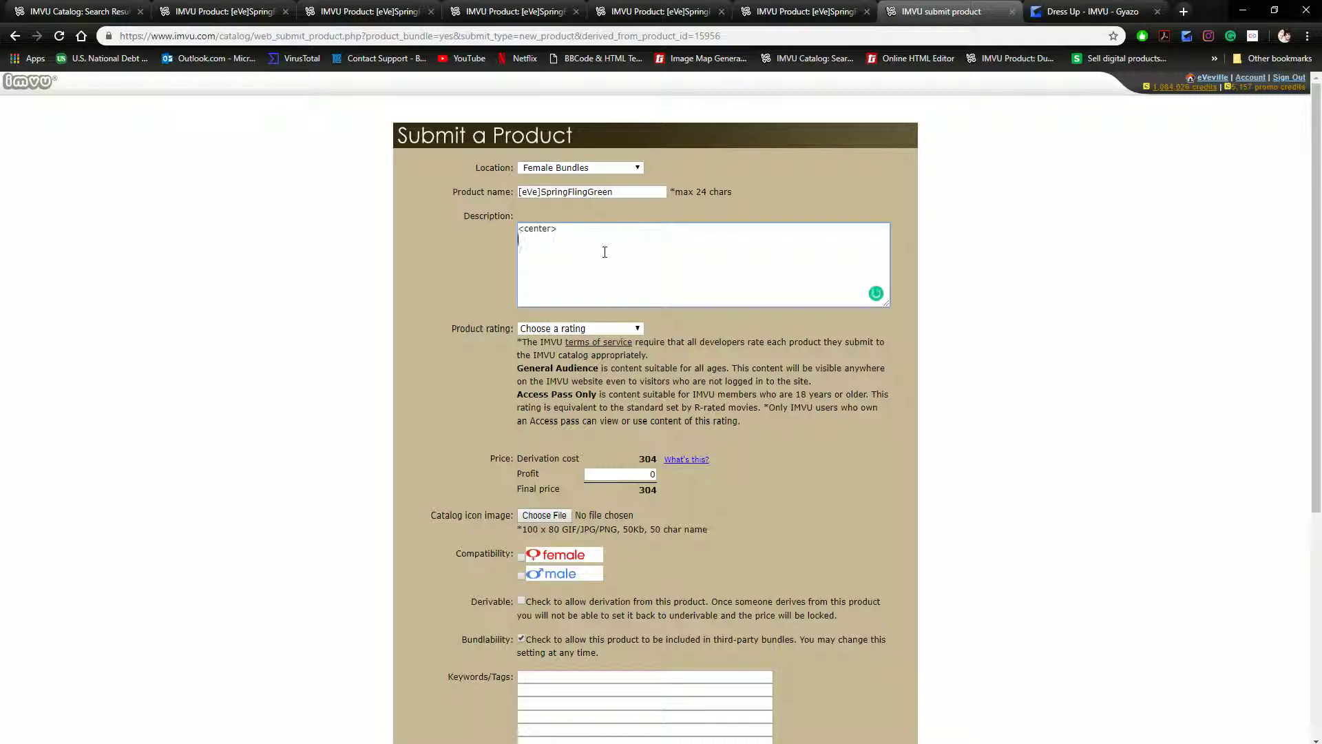
- Paste the clip's embed code below the <center> tag in the description and rate the product General Audience
key("ctrl+v")
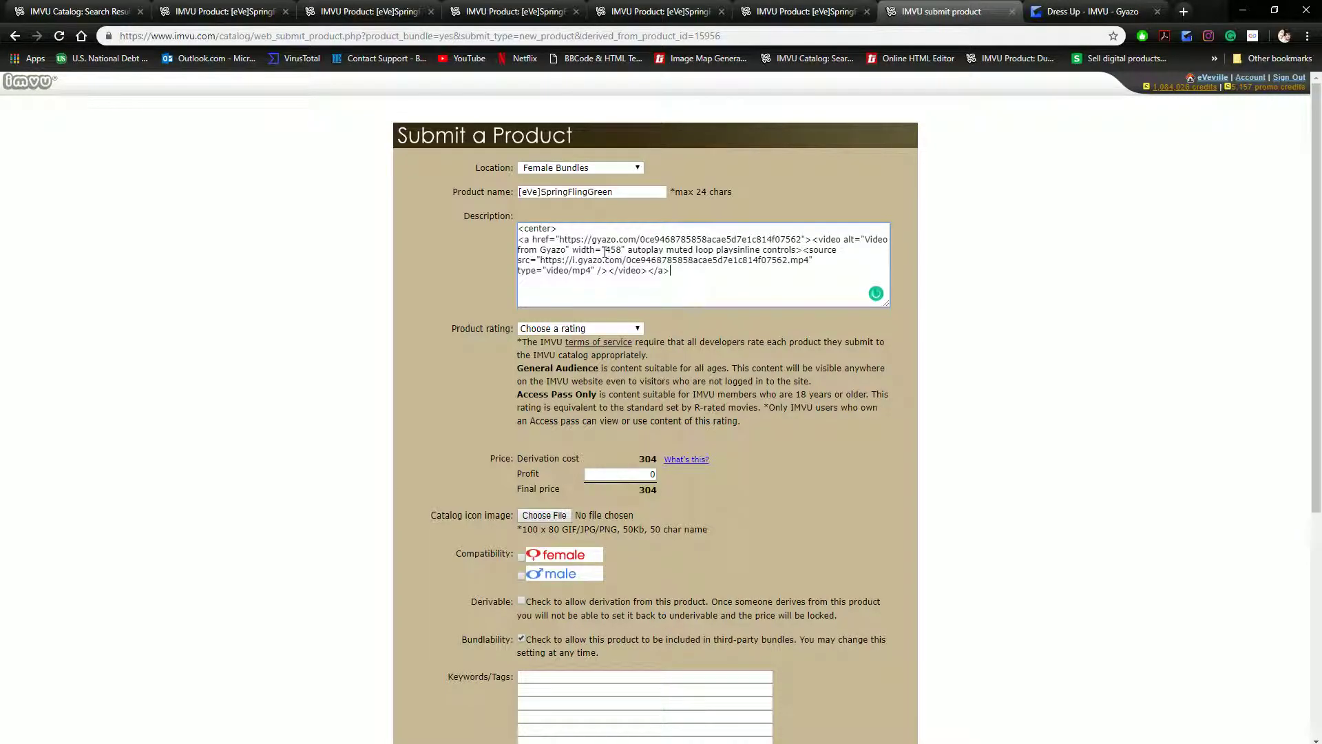
left_click(600, 331)
left_click(585, 352)
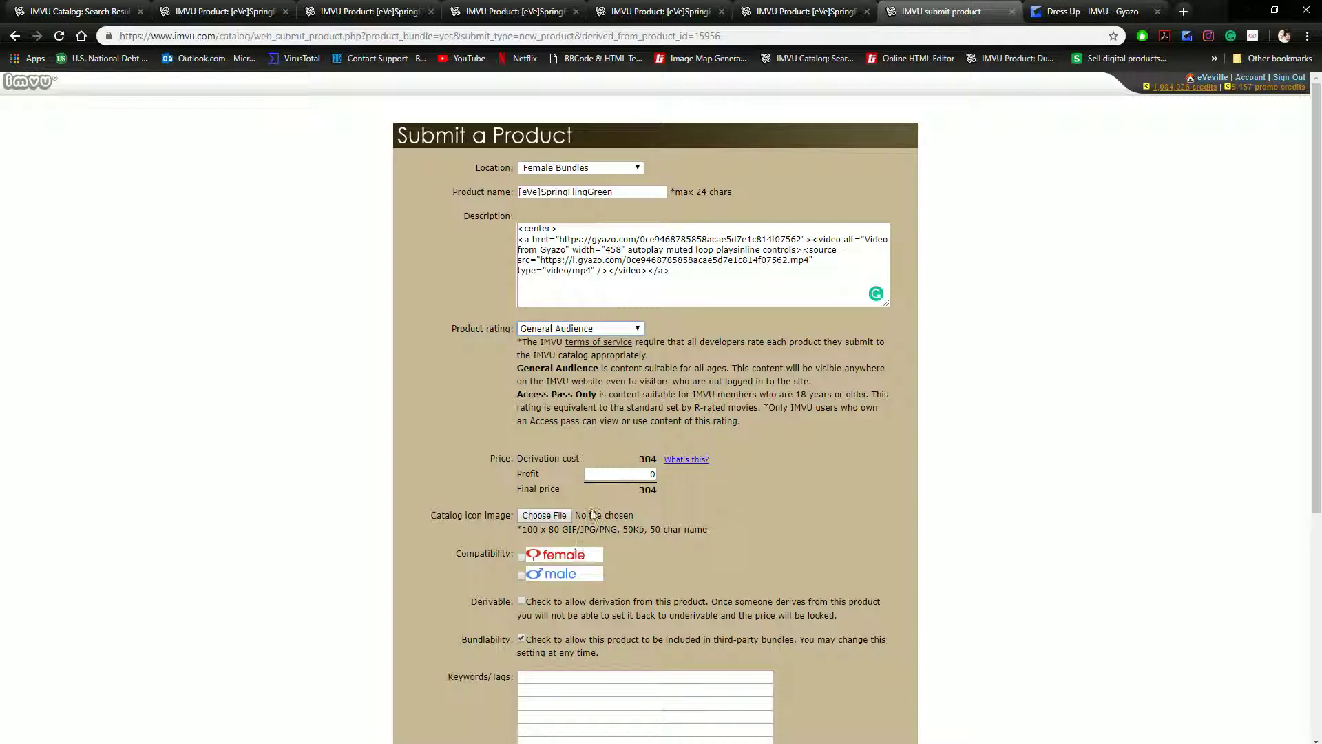
- Set a profit of 50 and female compatibility, with springflingdressmint.gif from the GifIcons folder as the catalog icon image
left_click(619, 475)
left_click(553, 516)
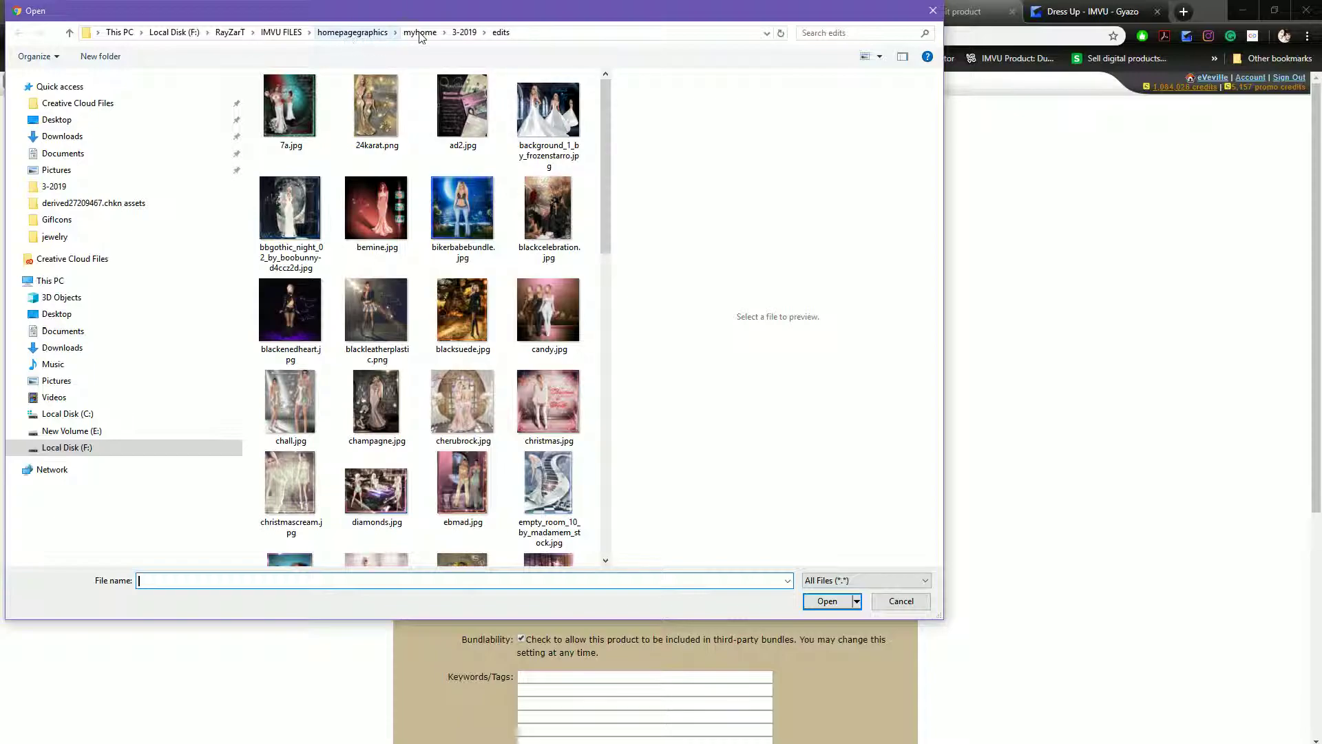
left_click(283, 33)
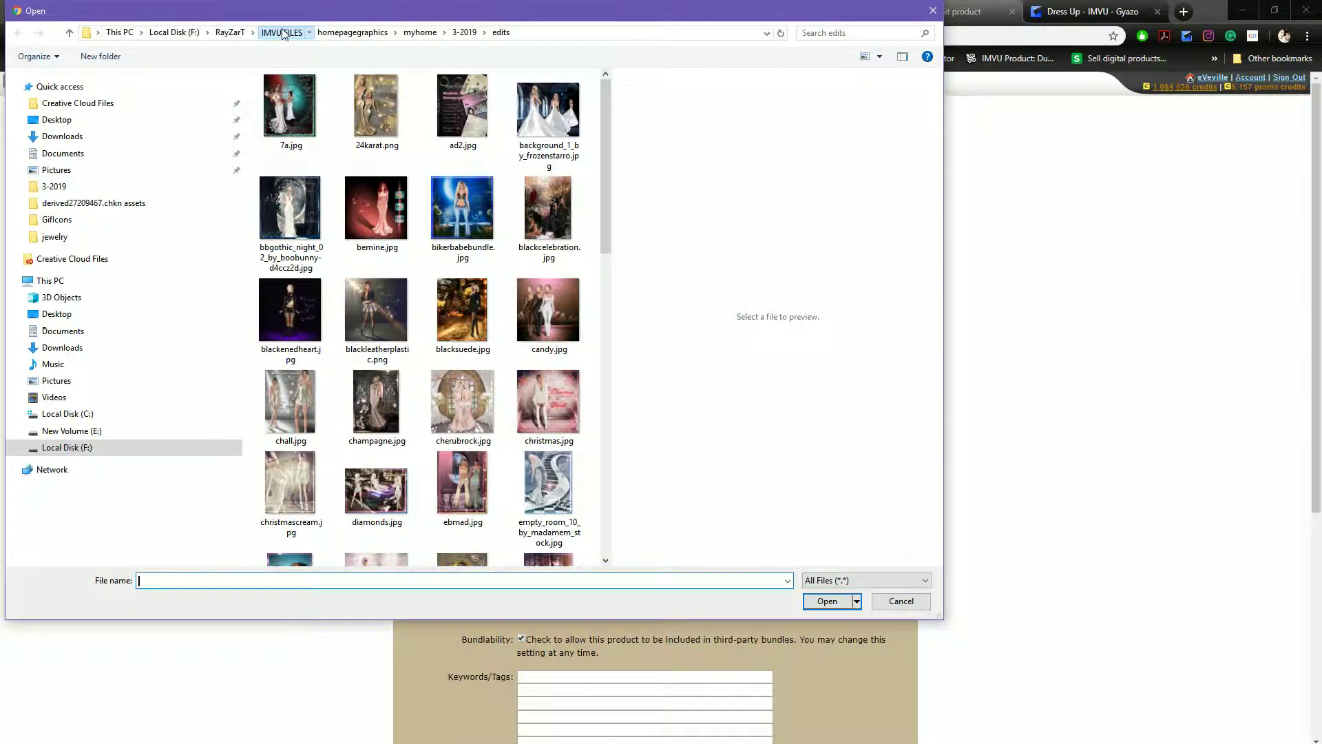
double_click(294, 214)
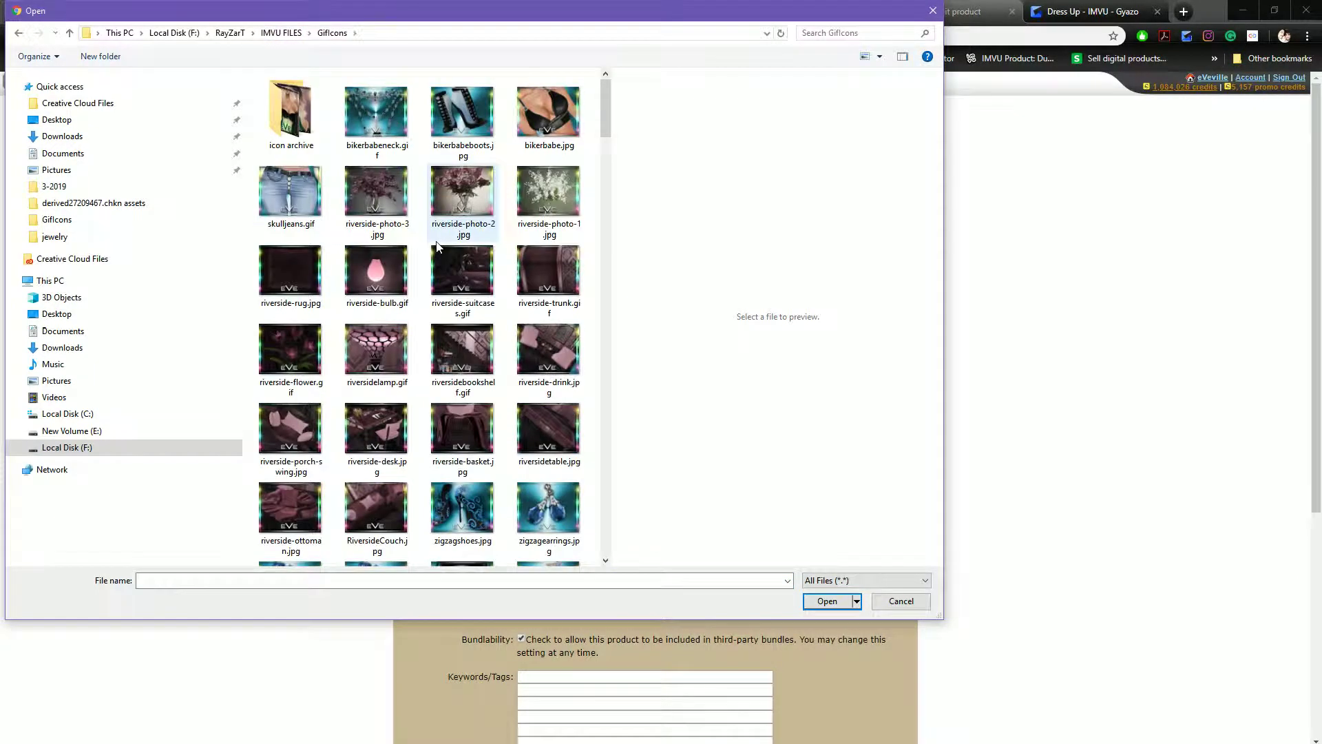
scroll(453, 341, "down", 5)
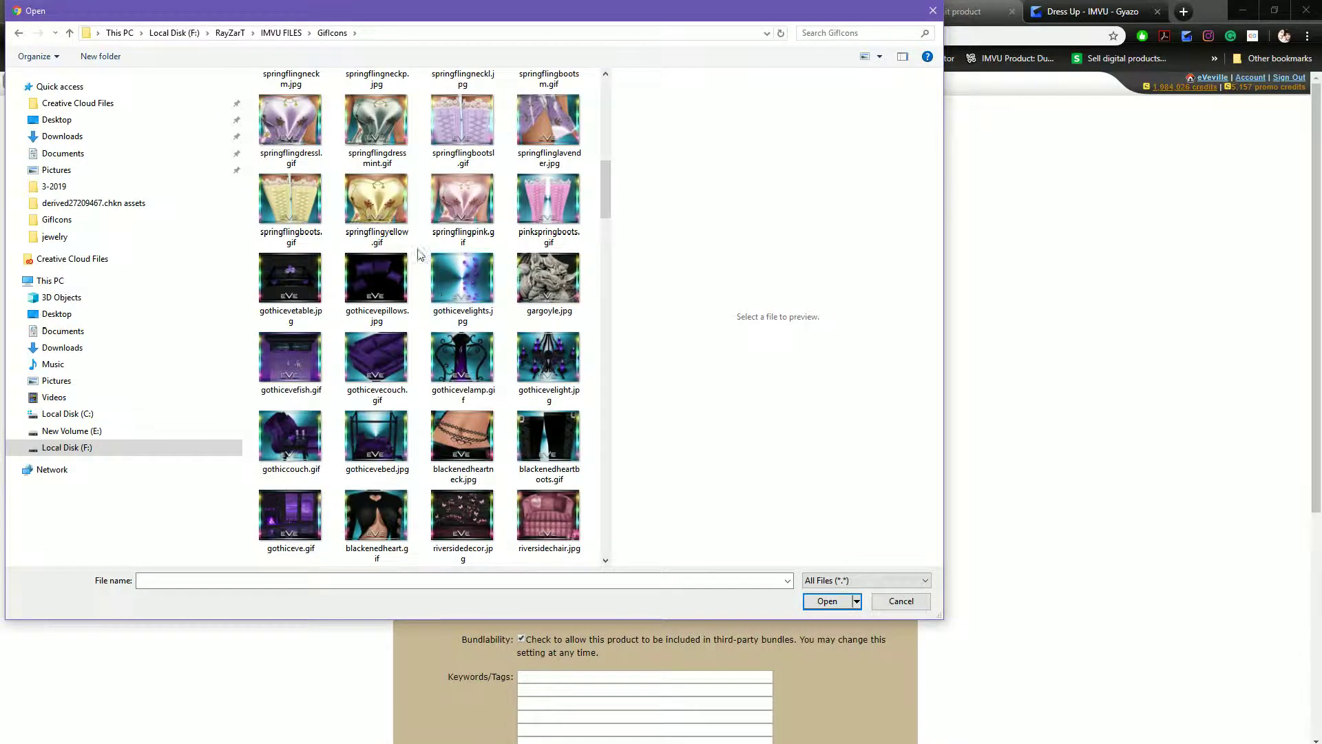
double_click(377, 122)
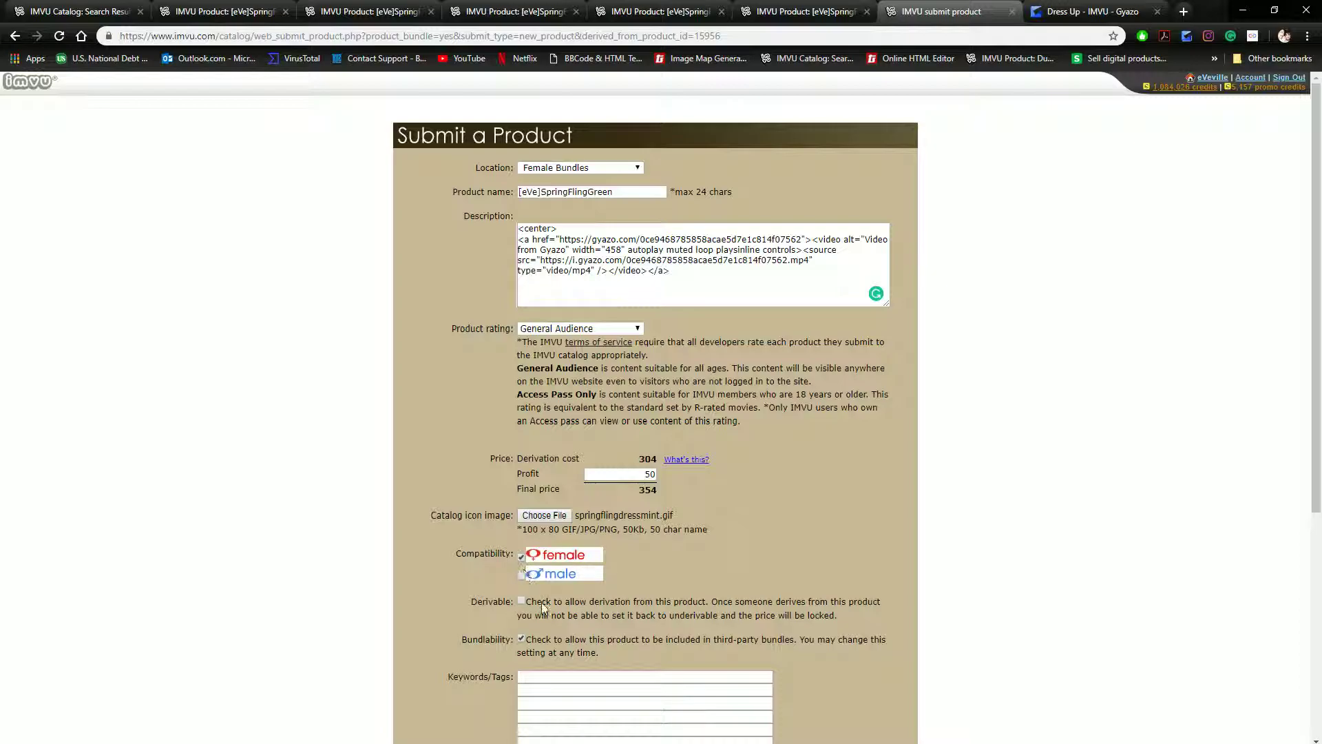
- Enter Spring, fling, green and mint as the first four keywords, one per line
left_click(564, 677)
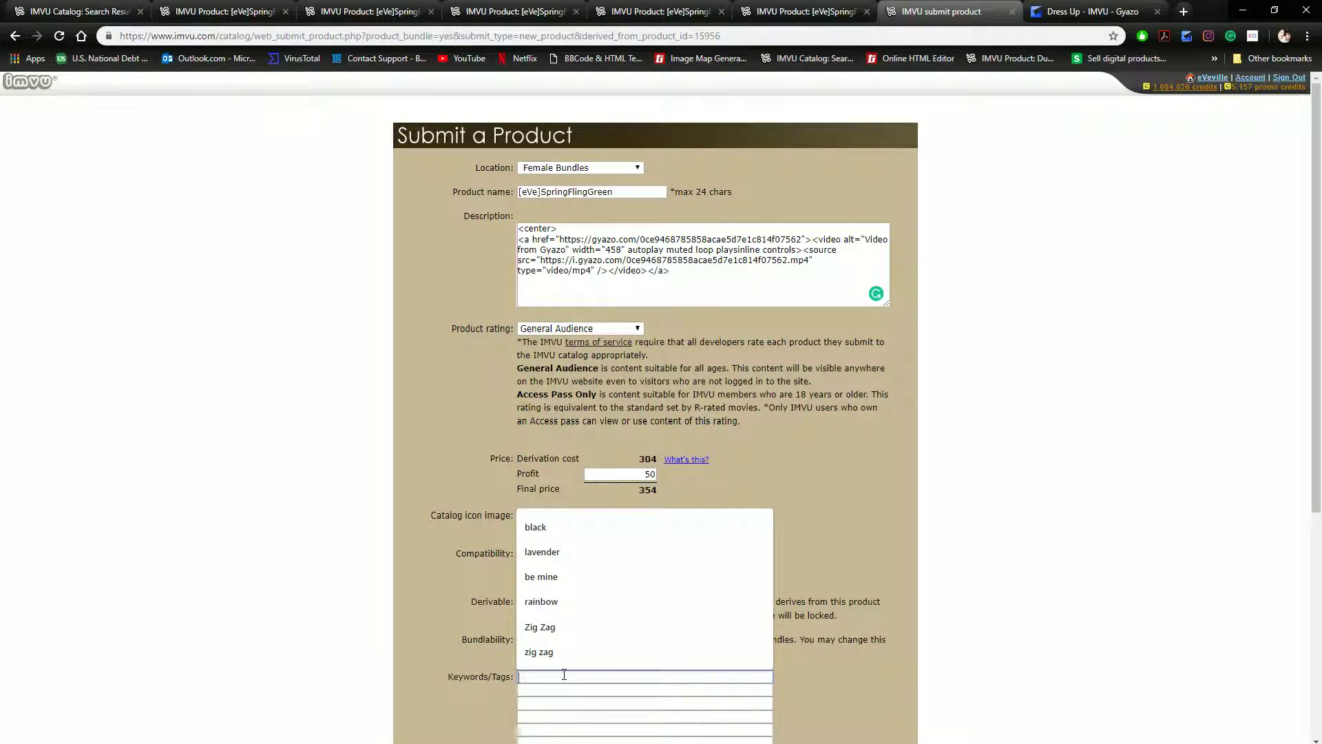
scroll(1082, 596, "down", 4)
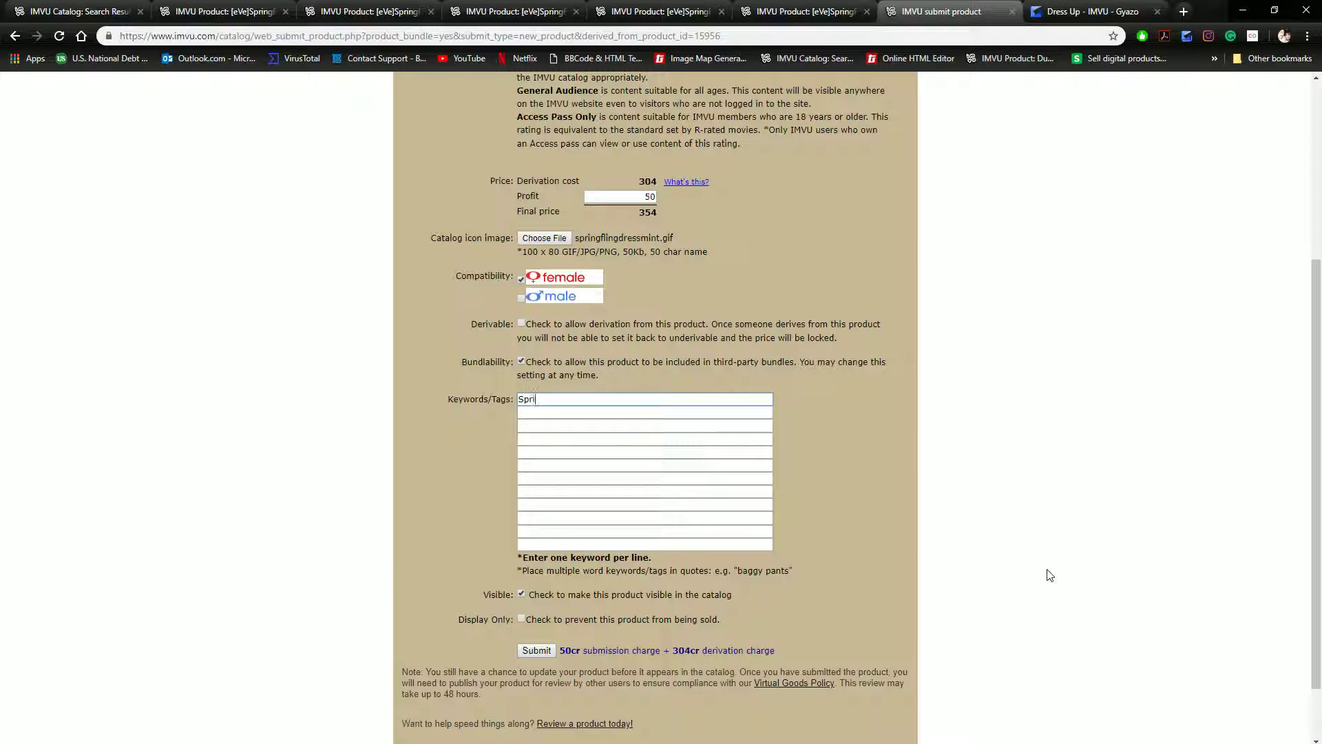
key("Tab")
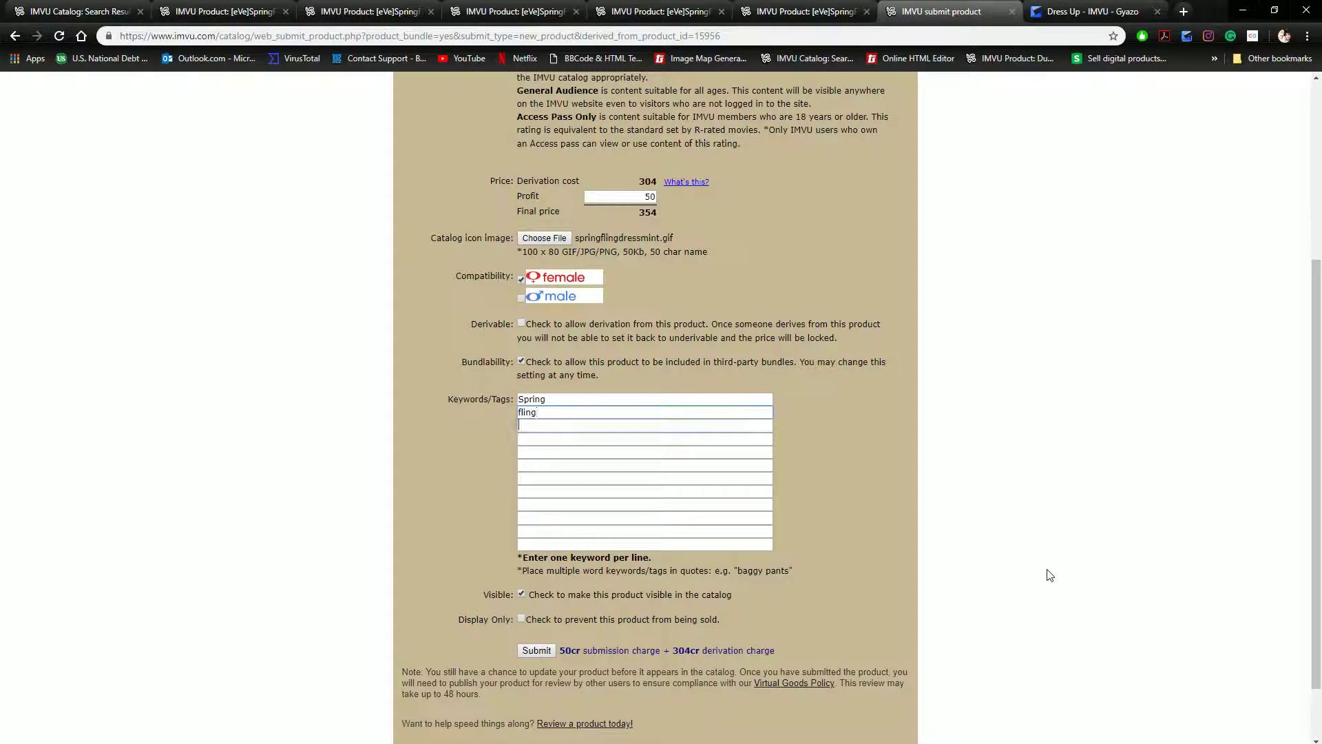
type("green")
key("Tab")
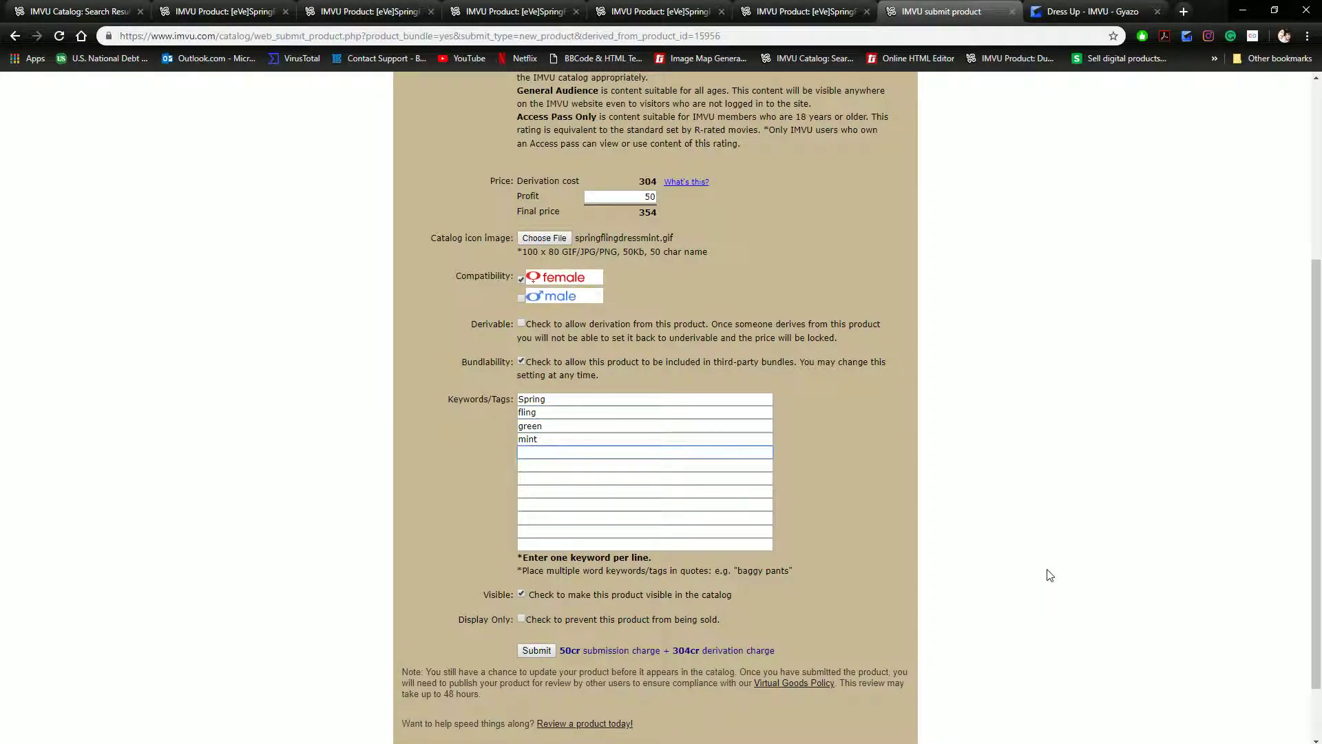
- Add the keywords outfit, bundle, silk, sexy and cute on the following lines
type("outfit")
key("Tab")
type("bundle")
key("Tab")
type("silk")
key("Tab")
key("Tab")
key("Tab")
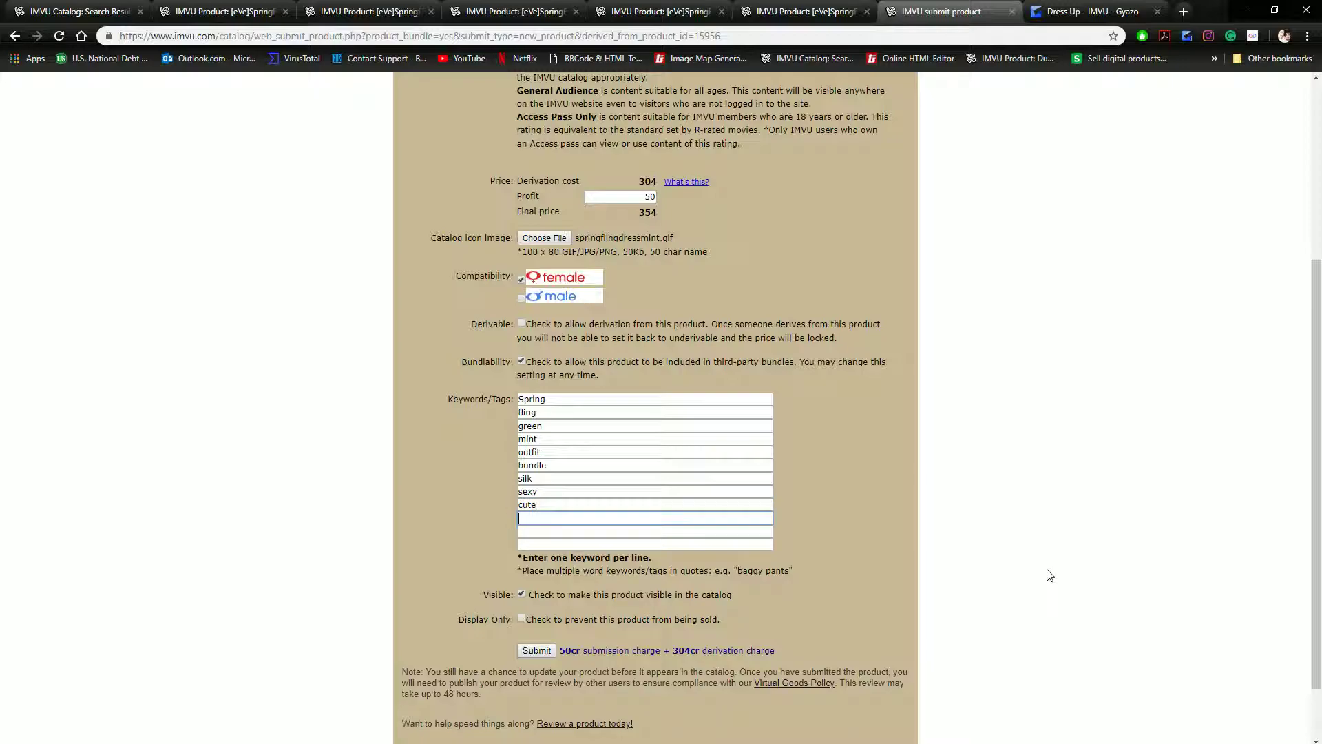
- Fill the last keyword lines with eve, eveville and flower, and submit the product
type("eve")
key("Tab")
type("evevil")
key("Tab")
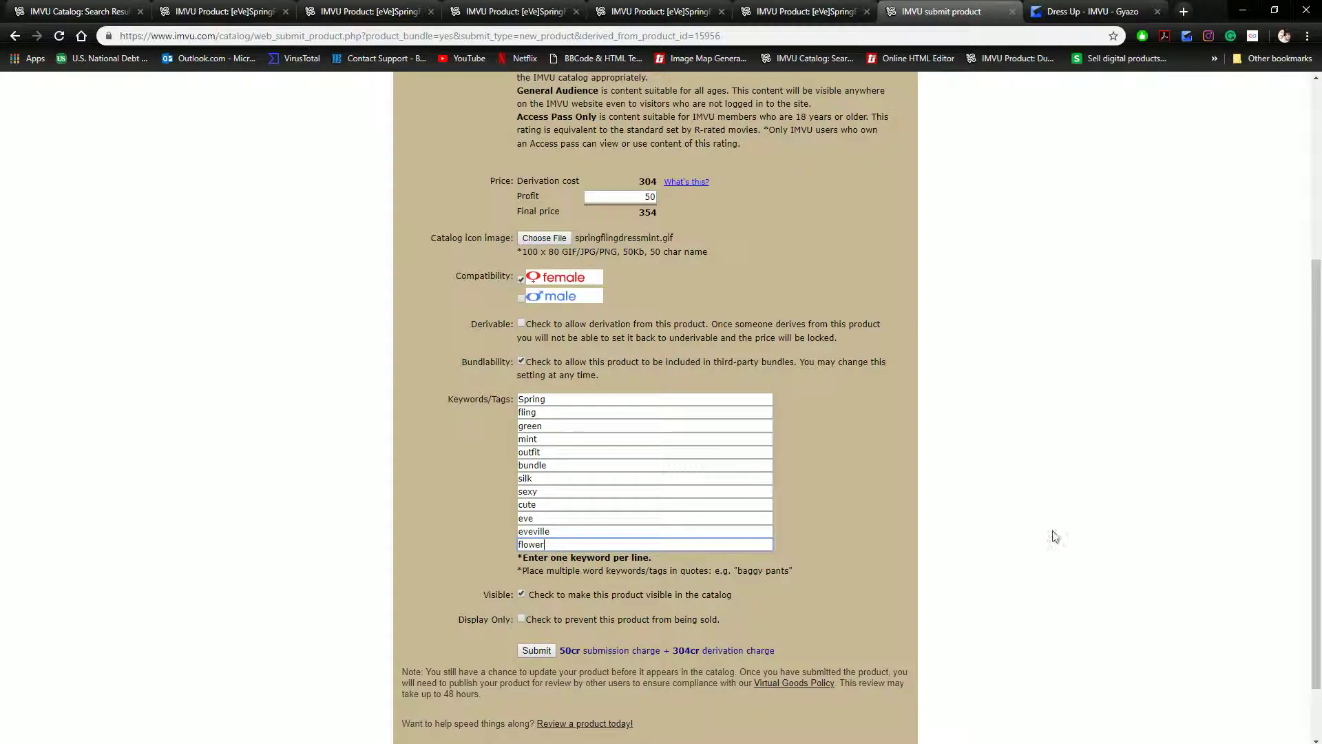
left_click(536, 650)
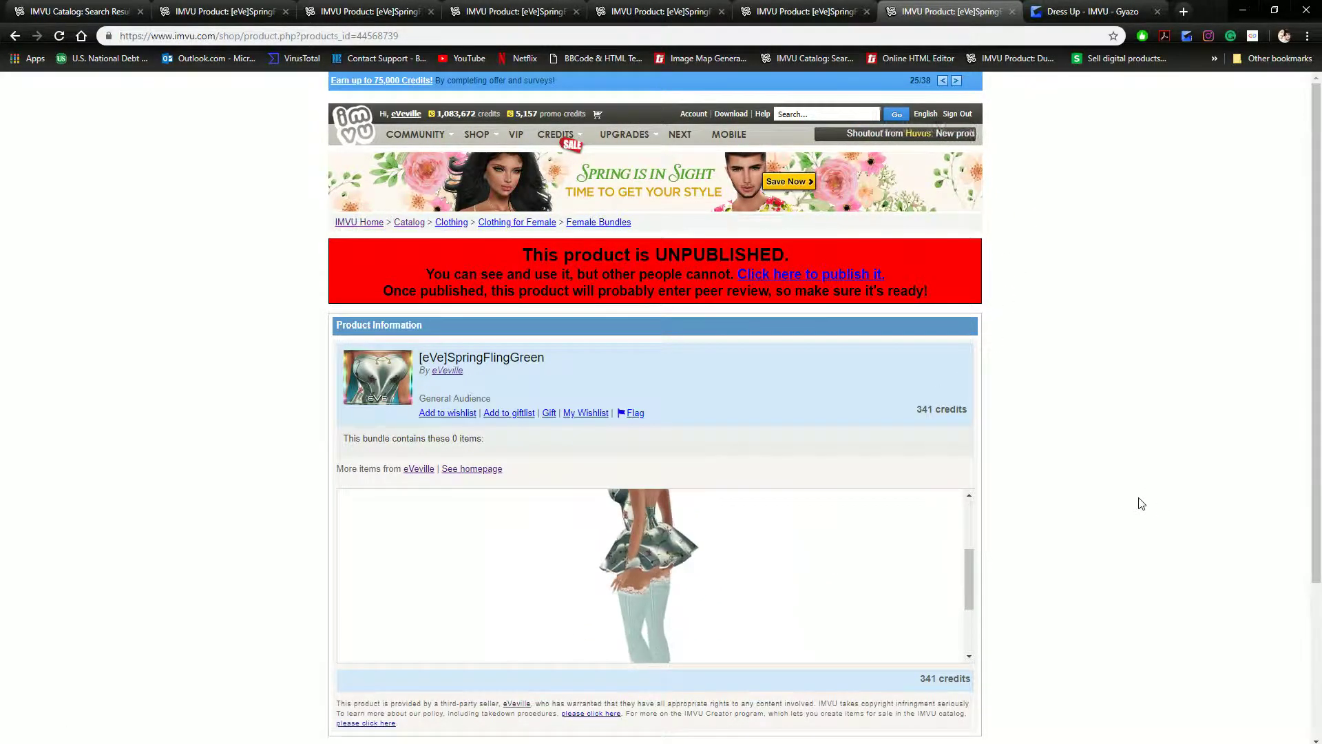
- Open the new product's bundle editor and copy product ID 44287188 of [eVe]SpringFling-Lt into the Sub-ids, followed by a comma
scroll(1078, 433, "down", 3)
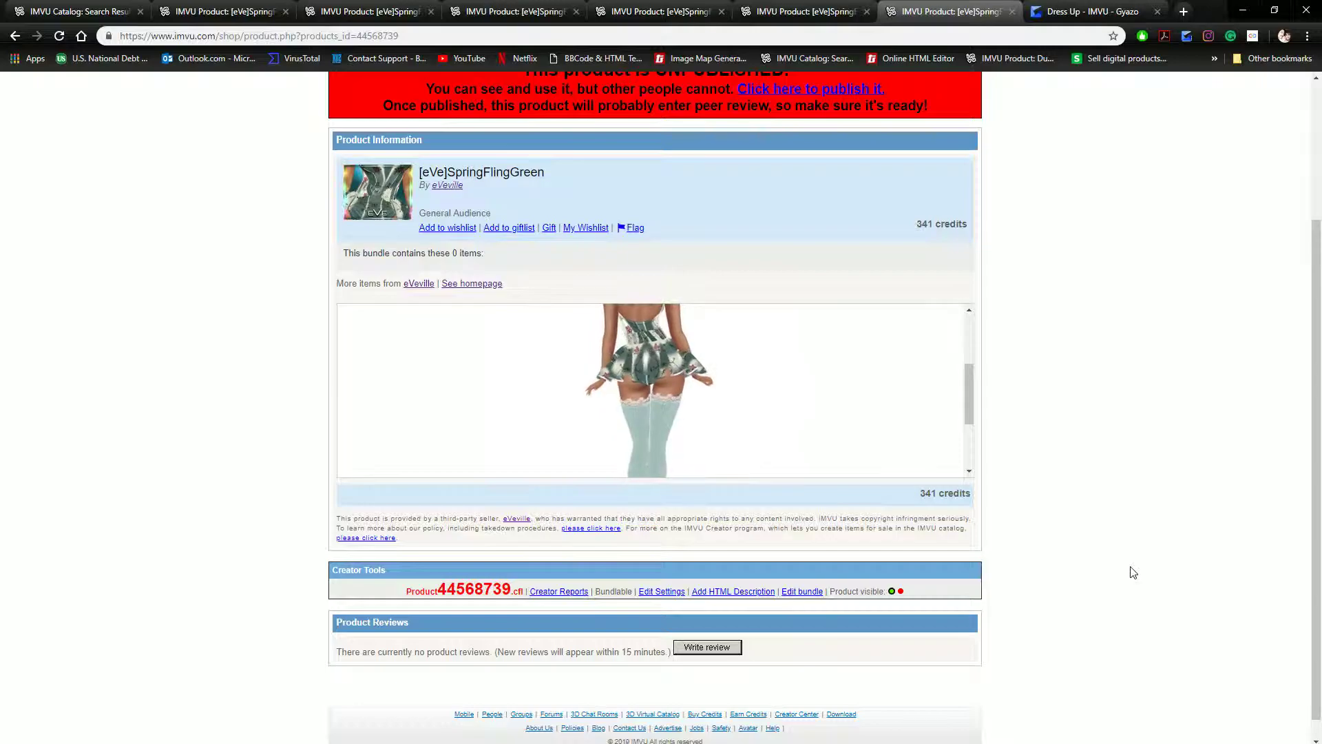
left_click(792, 592)
left_click(678, 529)
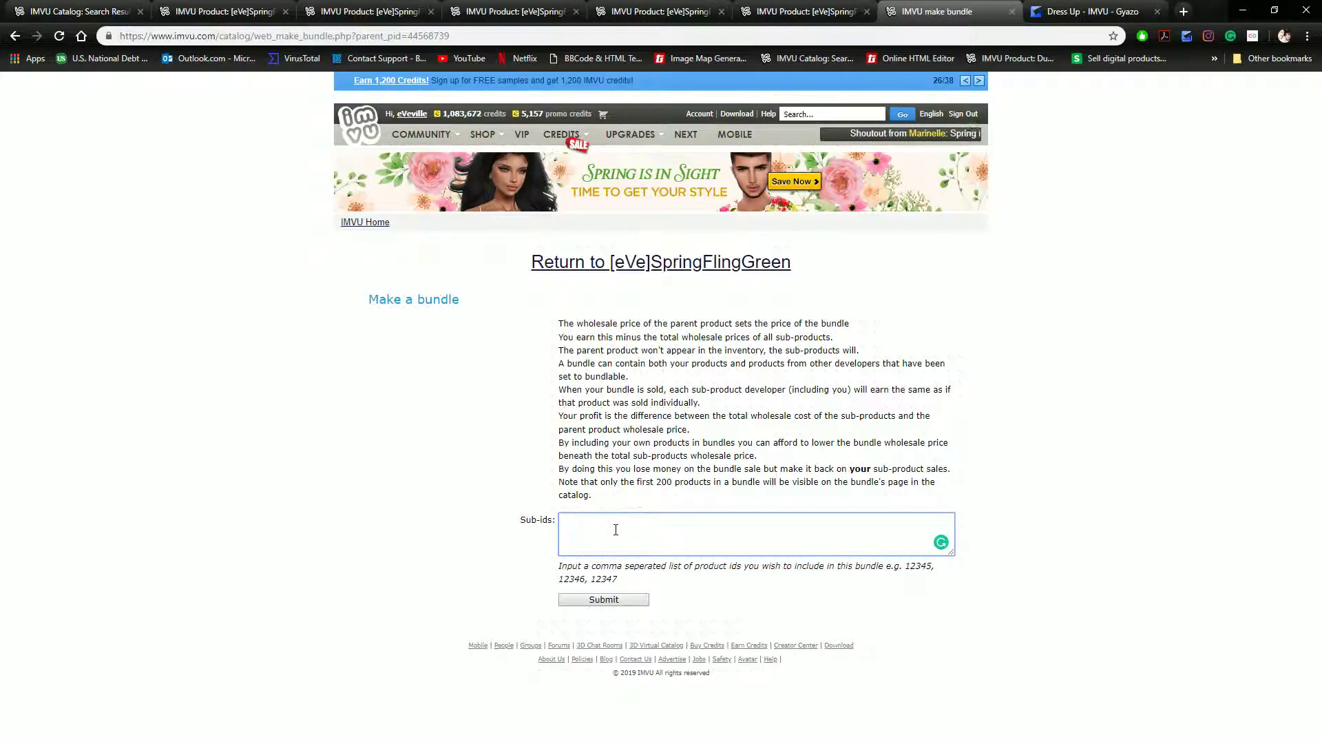
left_click(223, 11)
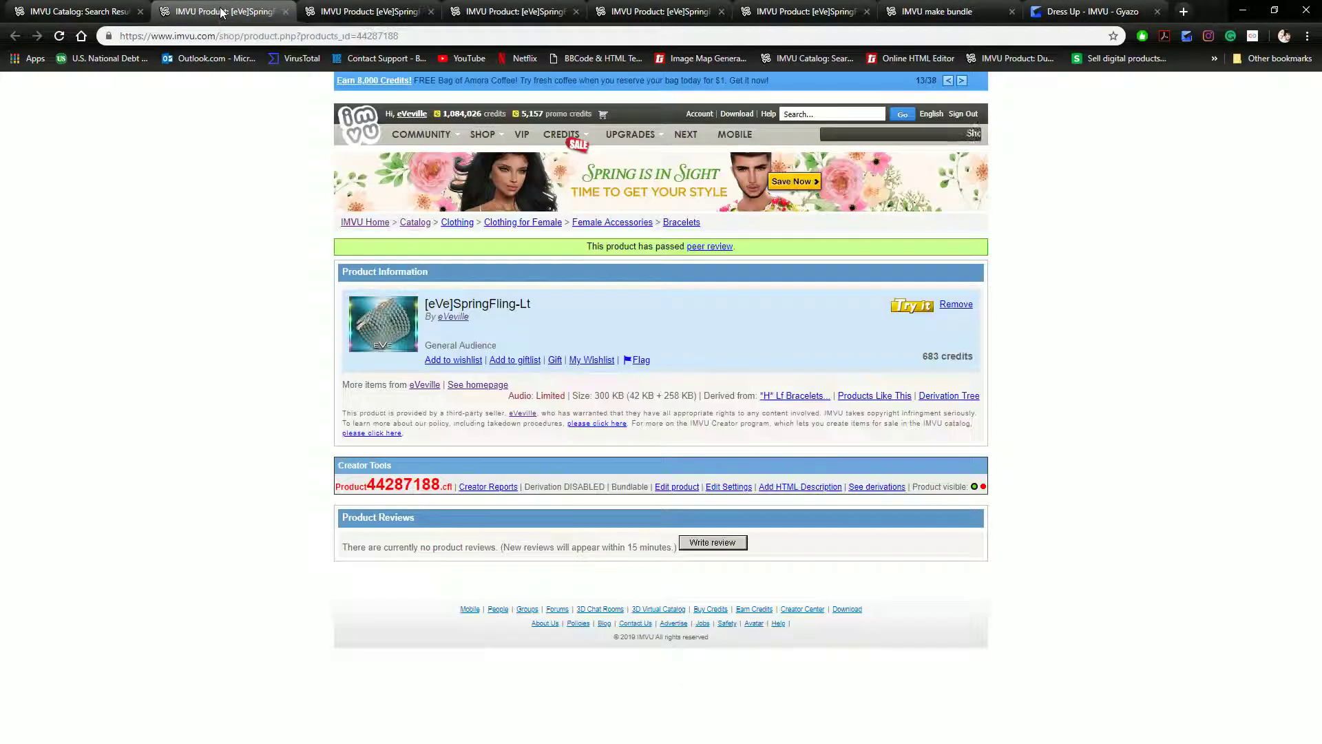
double_click(381, 35)
key("ctrl+c")
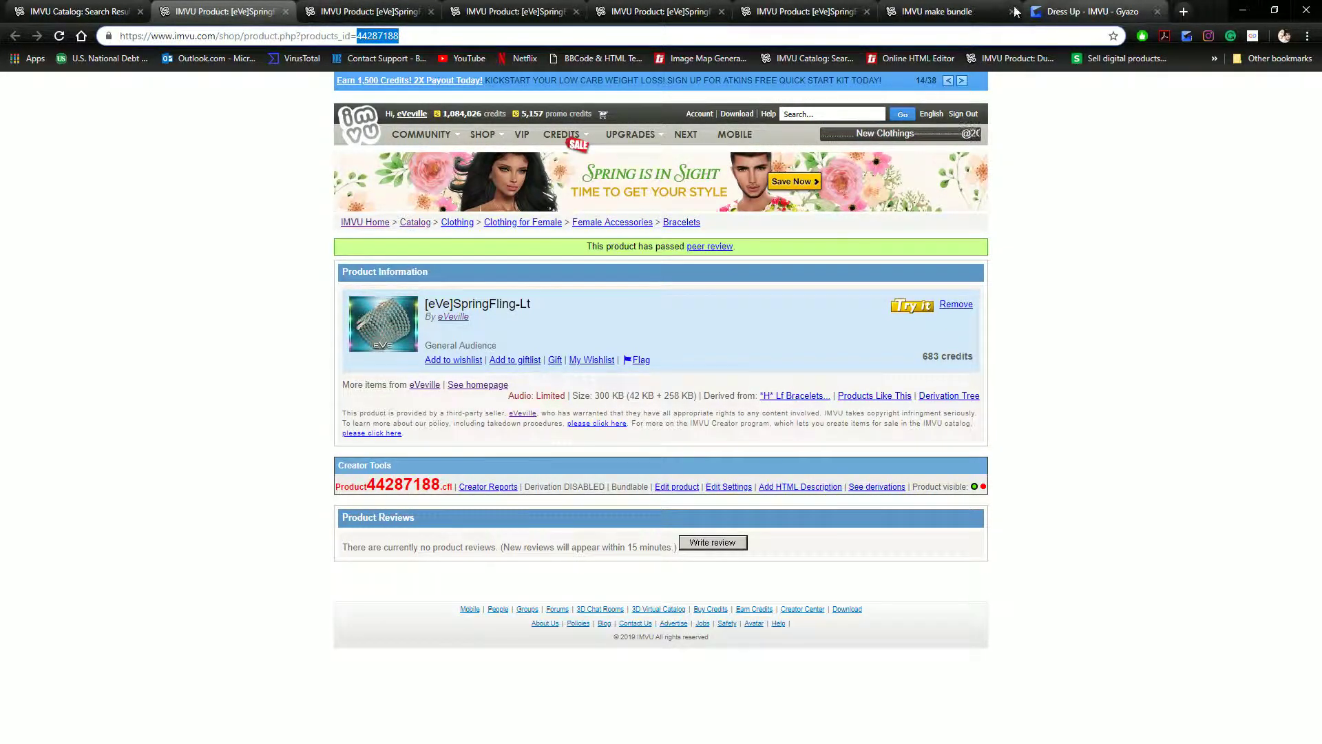
left_click(938, 12)
key("ctrl+v")
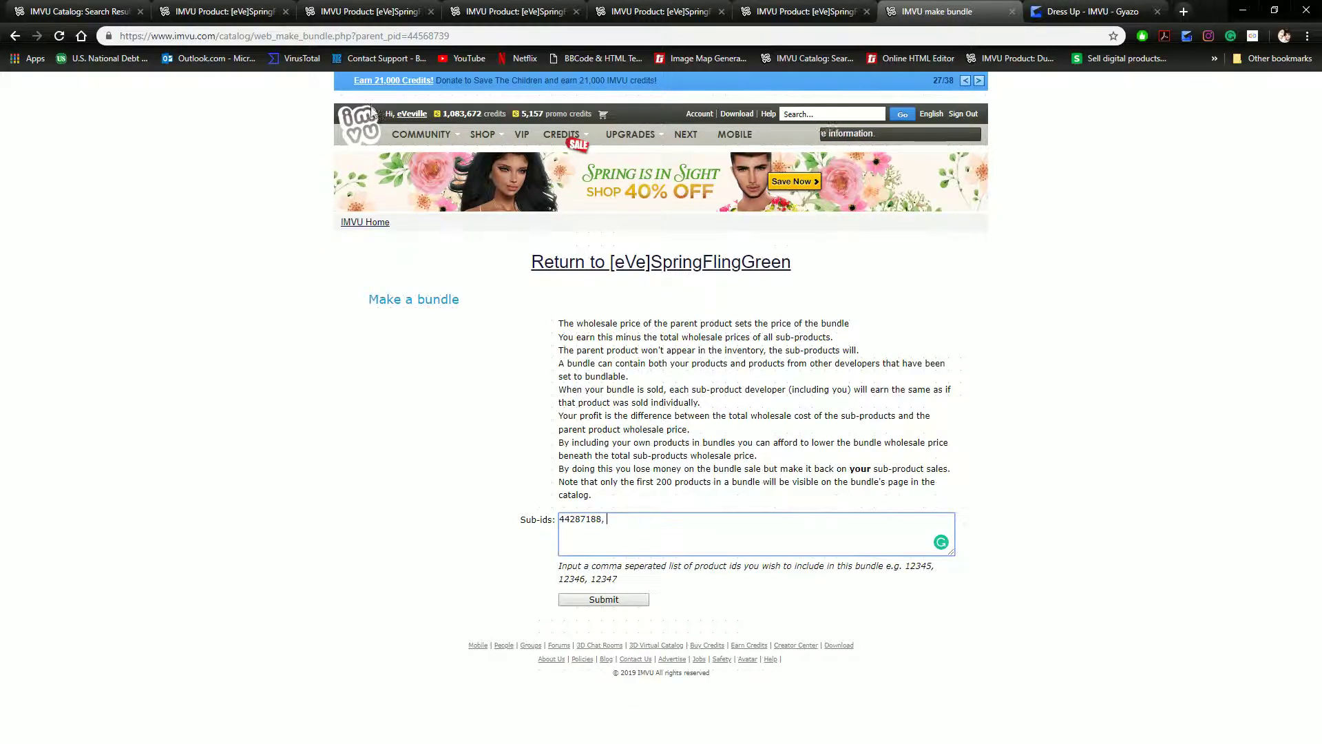
- Copy product ID 44287133 of the [eVe]SpringFling-Rt bracelet into the Sub-ids list, followed by a comma
left_click(337, 19)
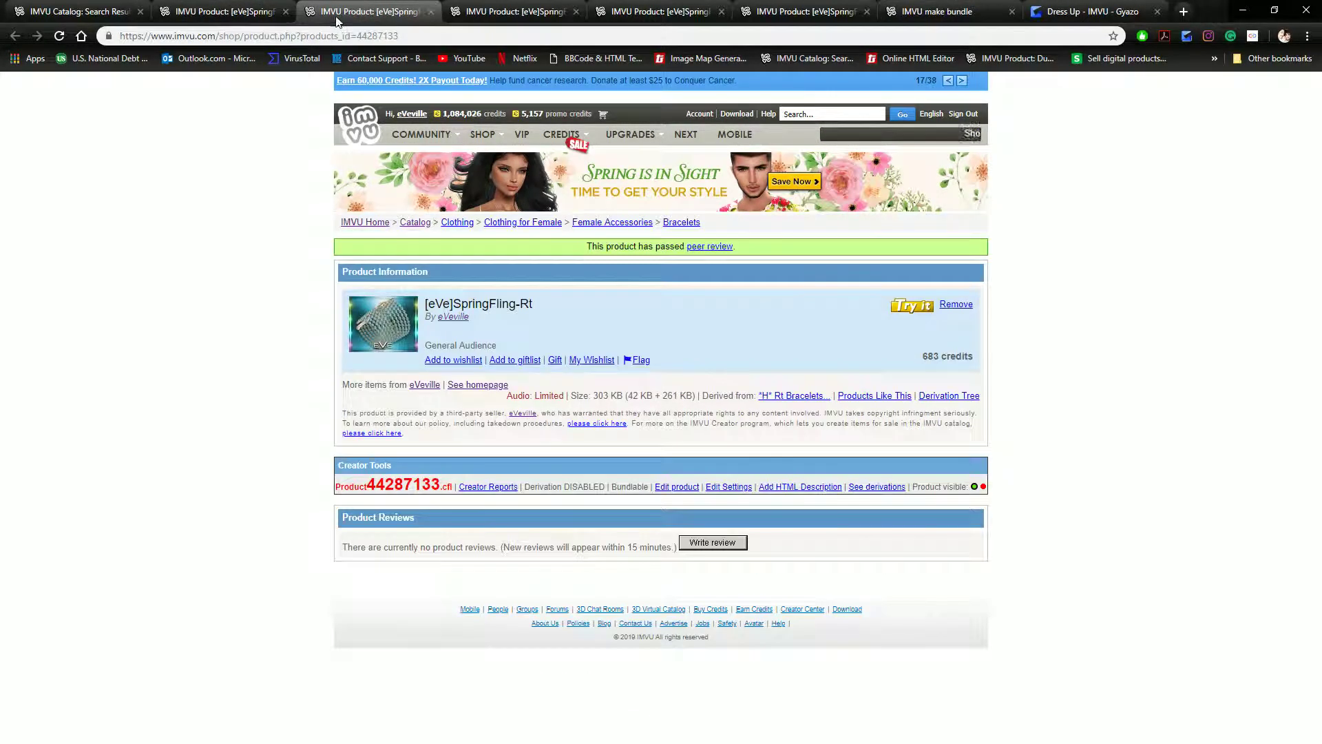
double_click(378, 36)
key("ctrl+c")
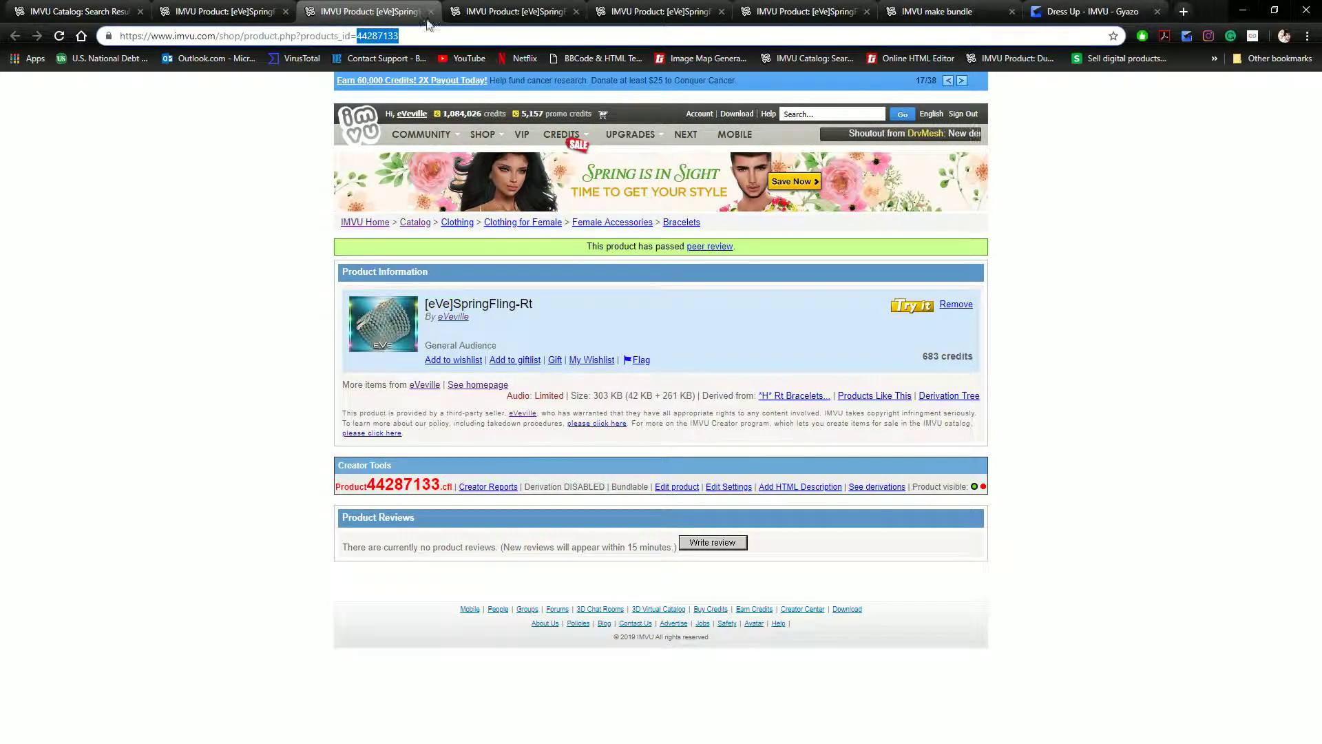
left_click(936, 12)
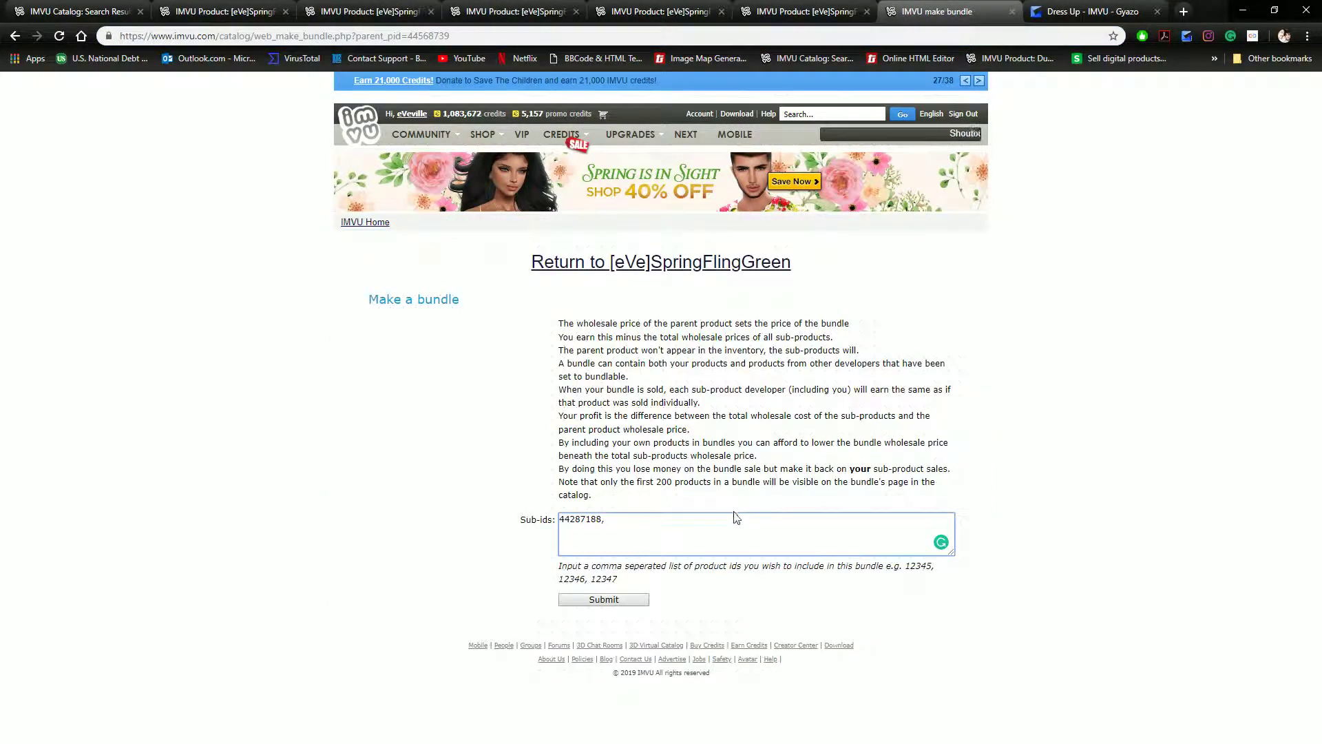
key("ctrl+v")
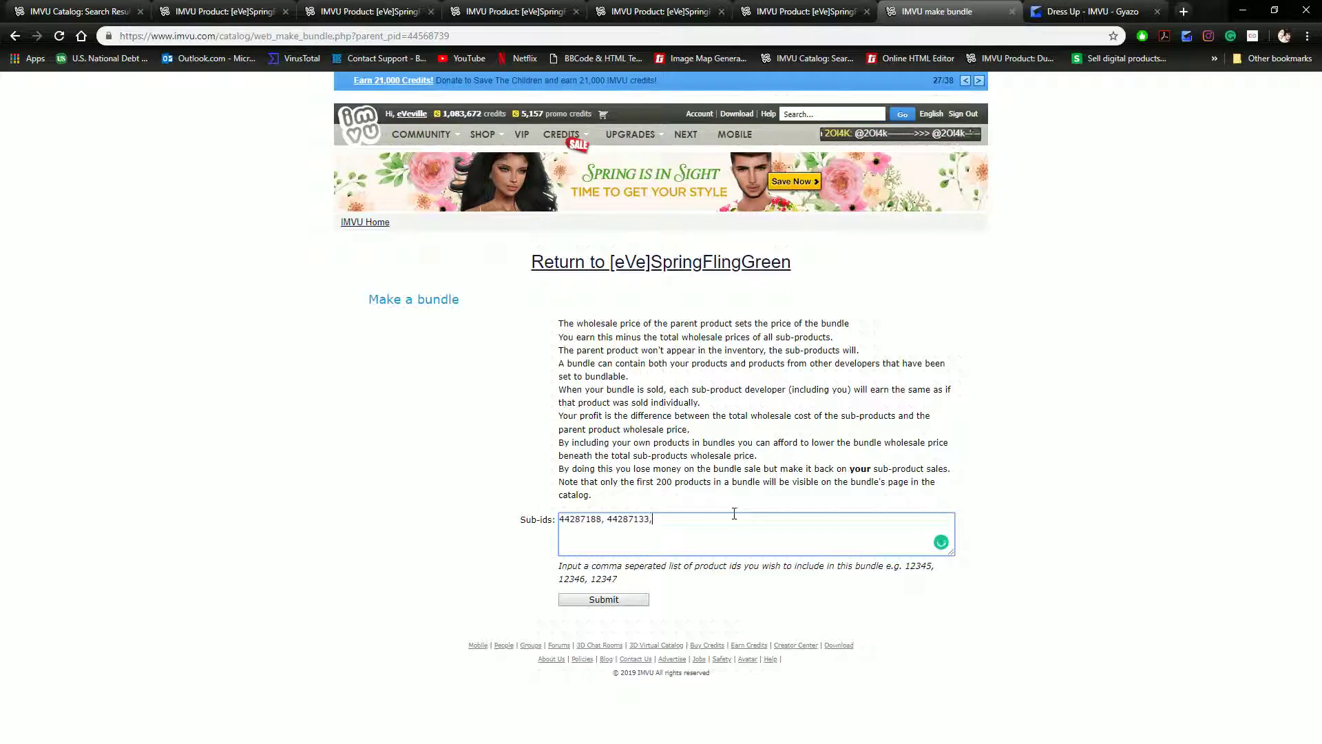
- Copy product ID 44286955 of the [eVe]SpringFlingNeck-M choker into the Sub-ids list, followed by a comma
left_click(519, 19)
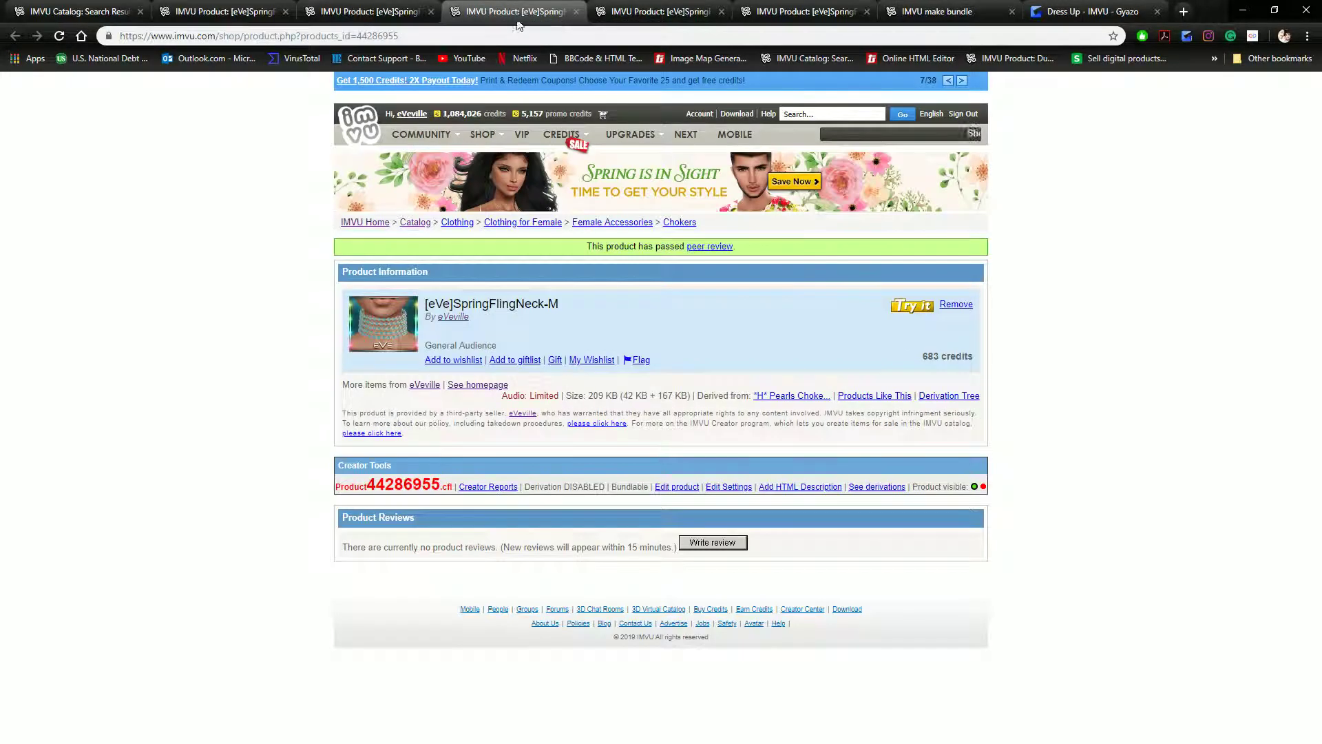
double_click(369, 37)
key("ctrl+c")
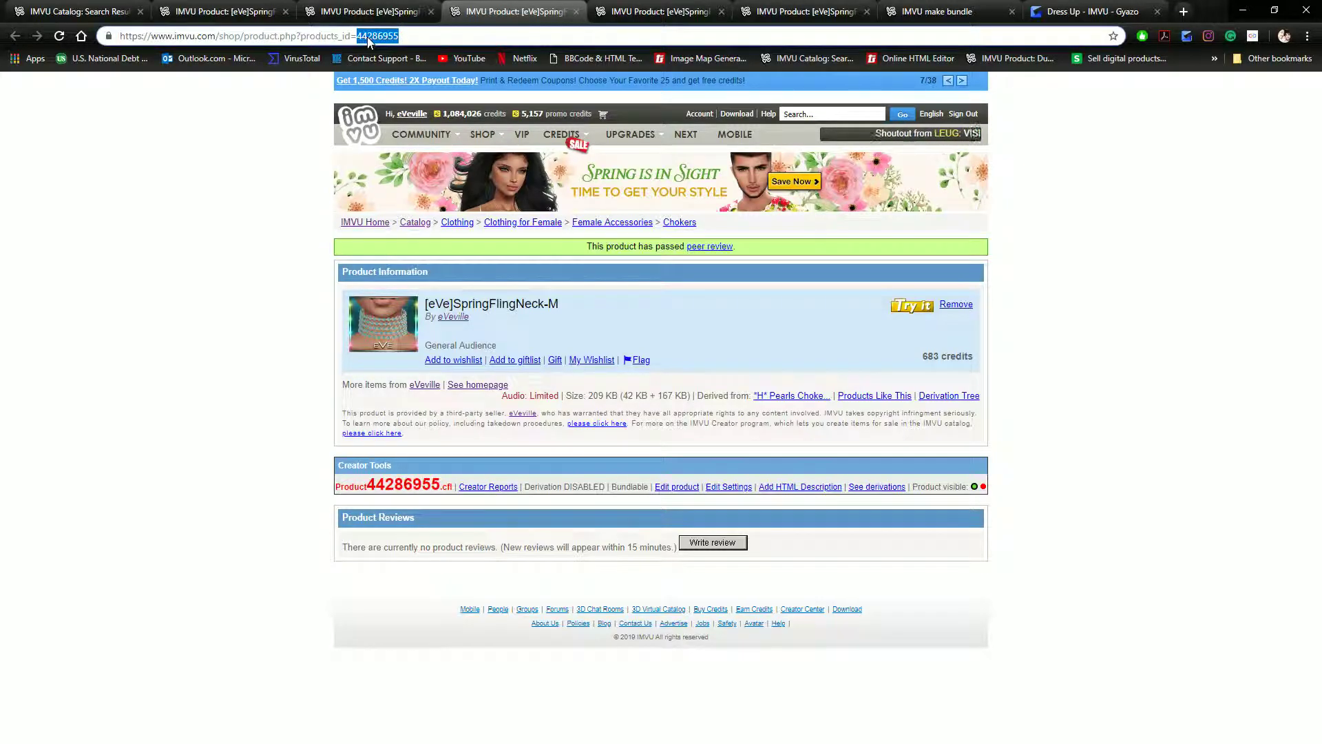
left_click(940, 13)
key("ctrl+v")
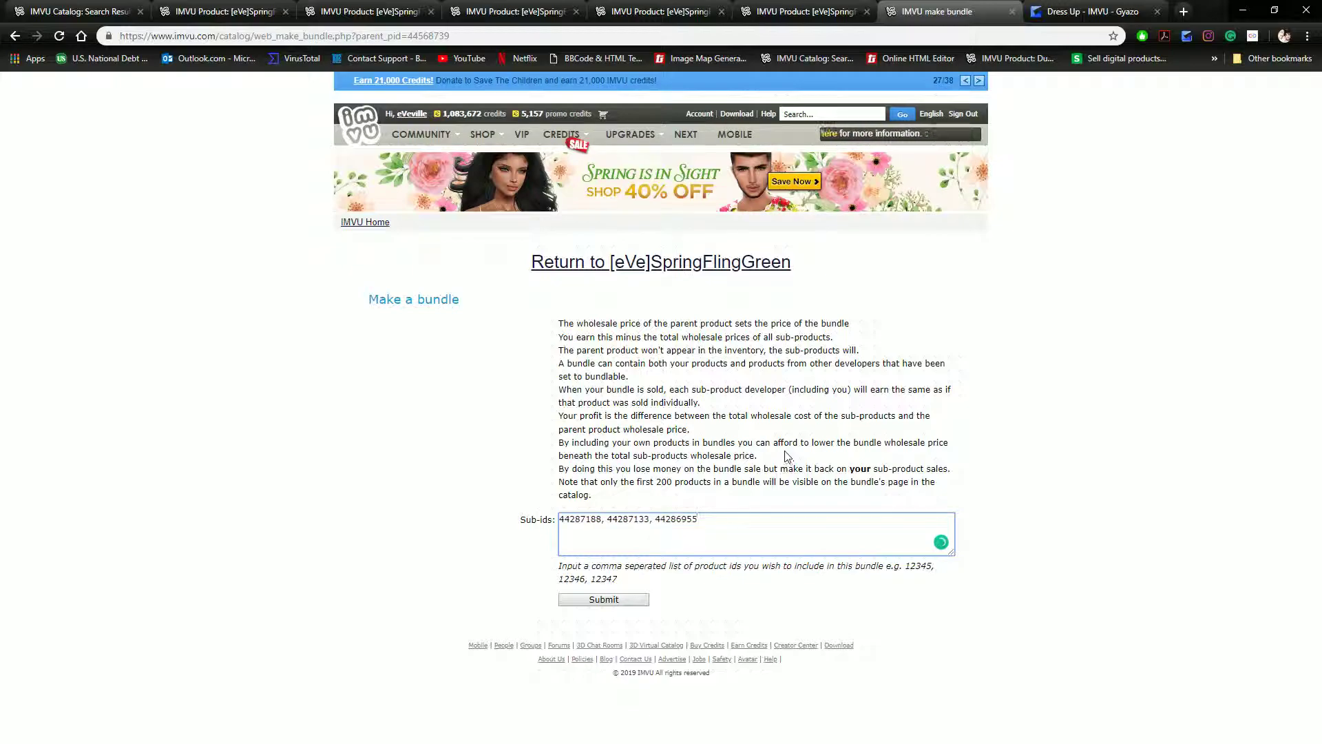
type(",")
- Copy product ID 44286094 of [eVe]SpringFlingBoots-M into the Sub-ids list, followed by a comma
left_click(637, 11)
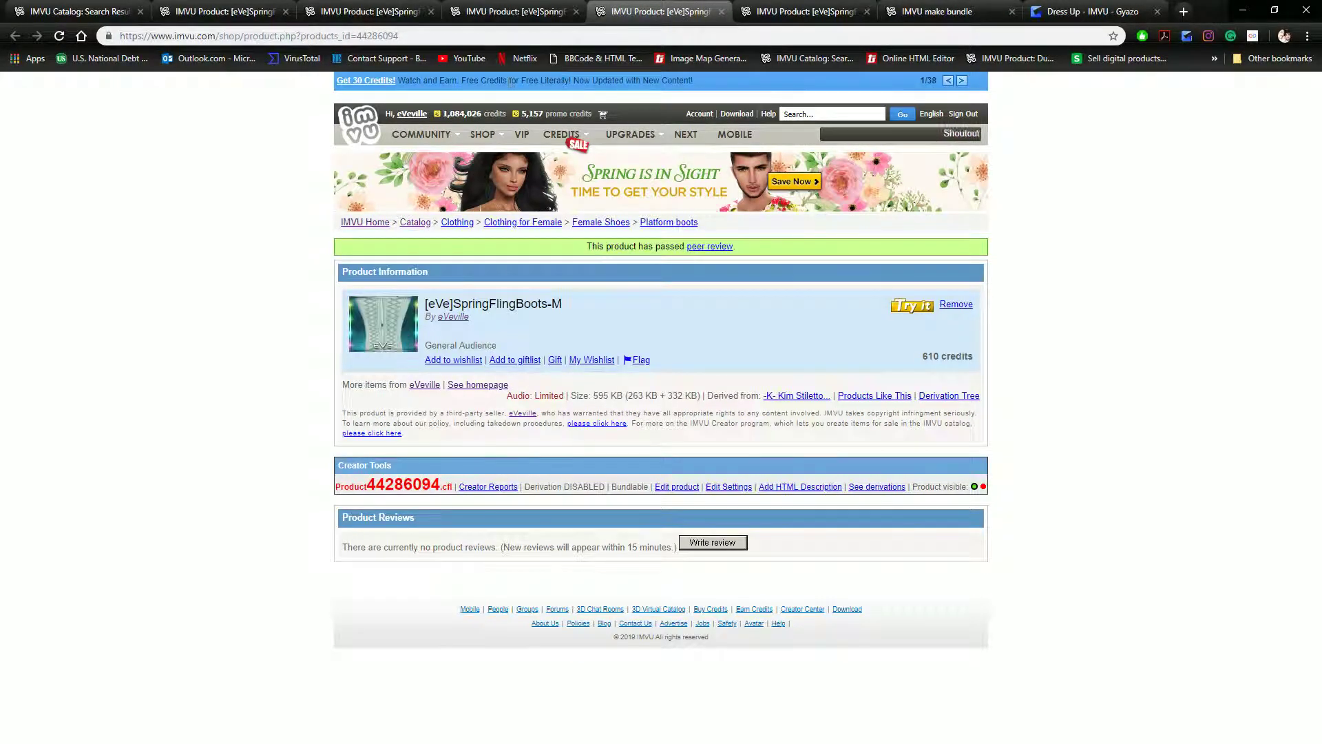
left_click(369, 34)
double_click(370, 34)
right_click(370, 34)
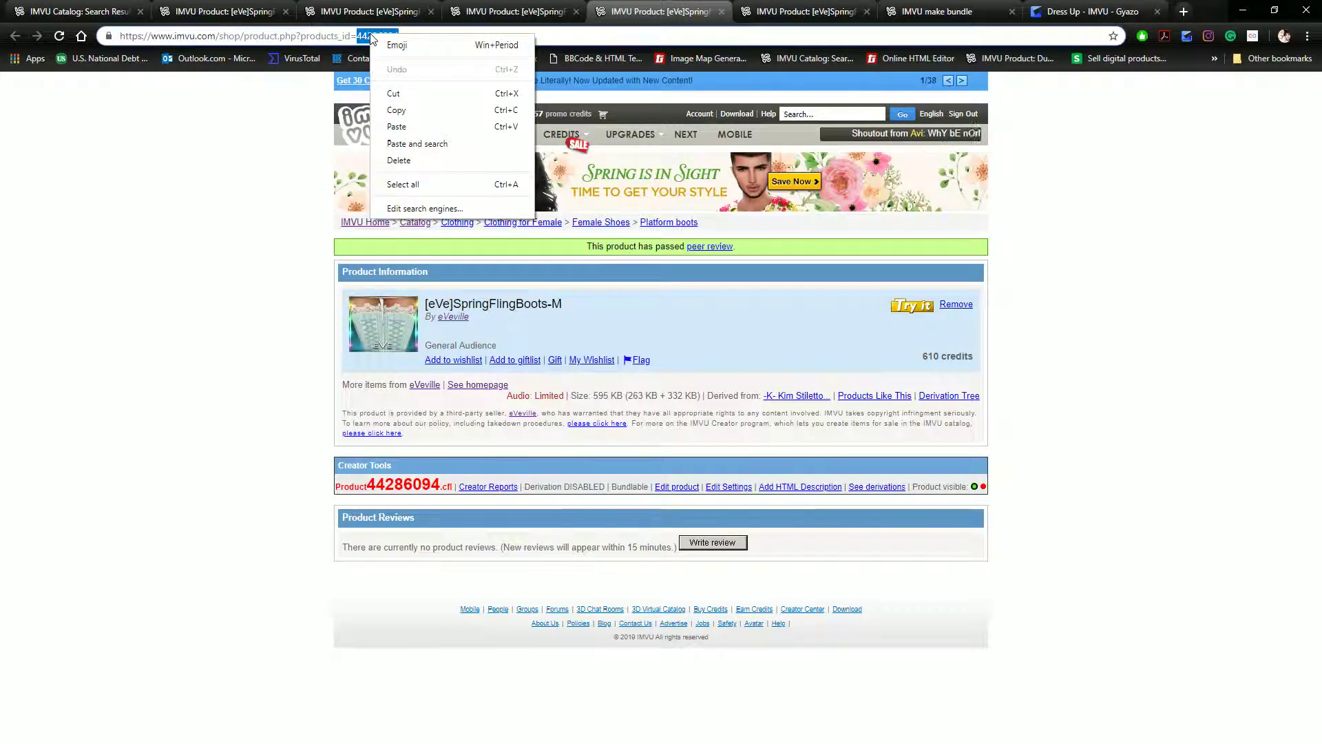
left_click(408, 110)
left_click(941, 13)
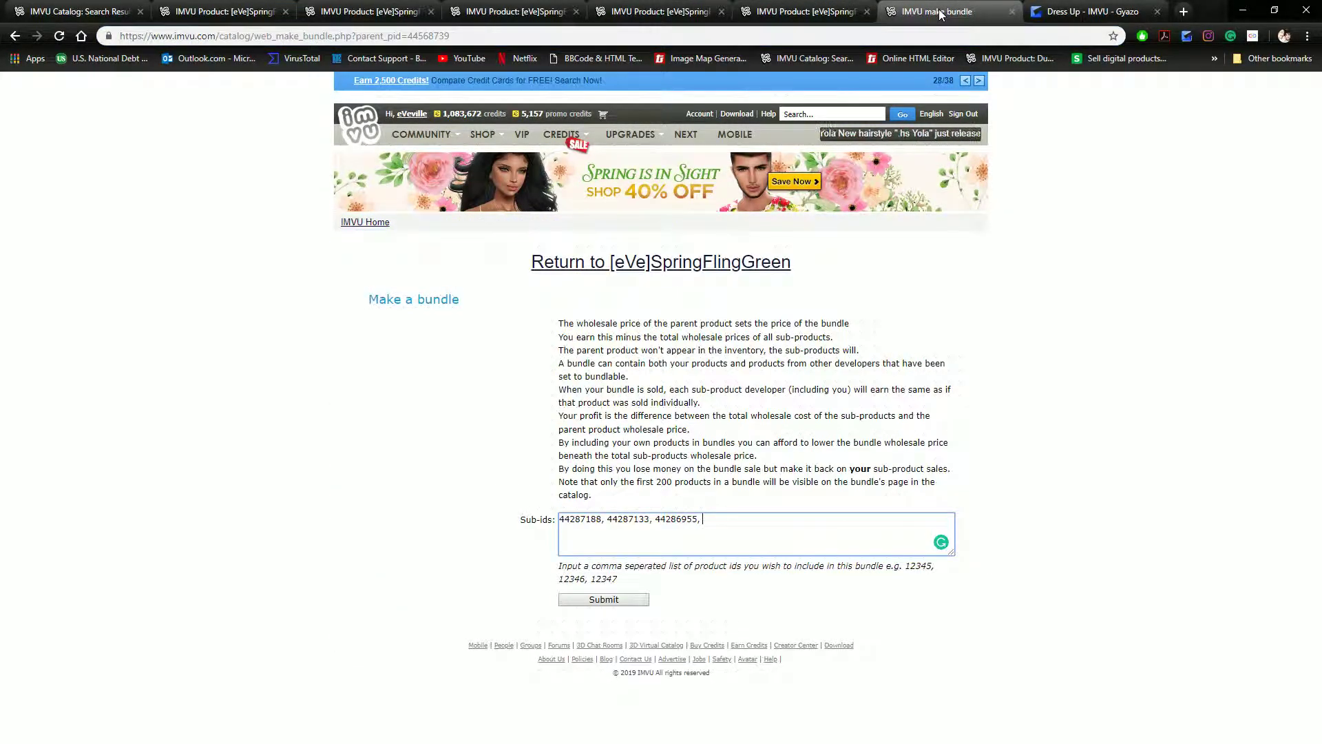
key("ctrl+v")
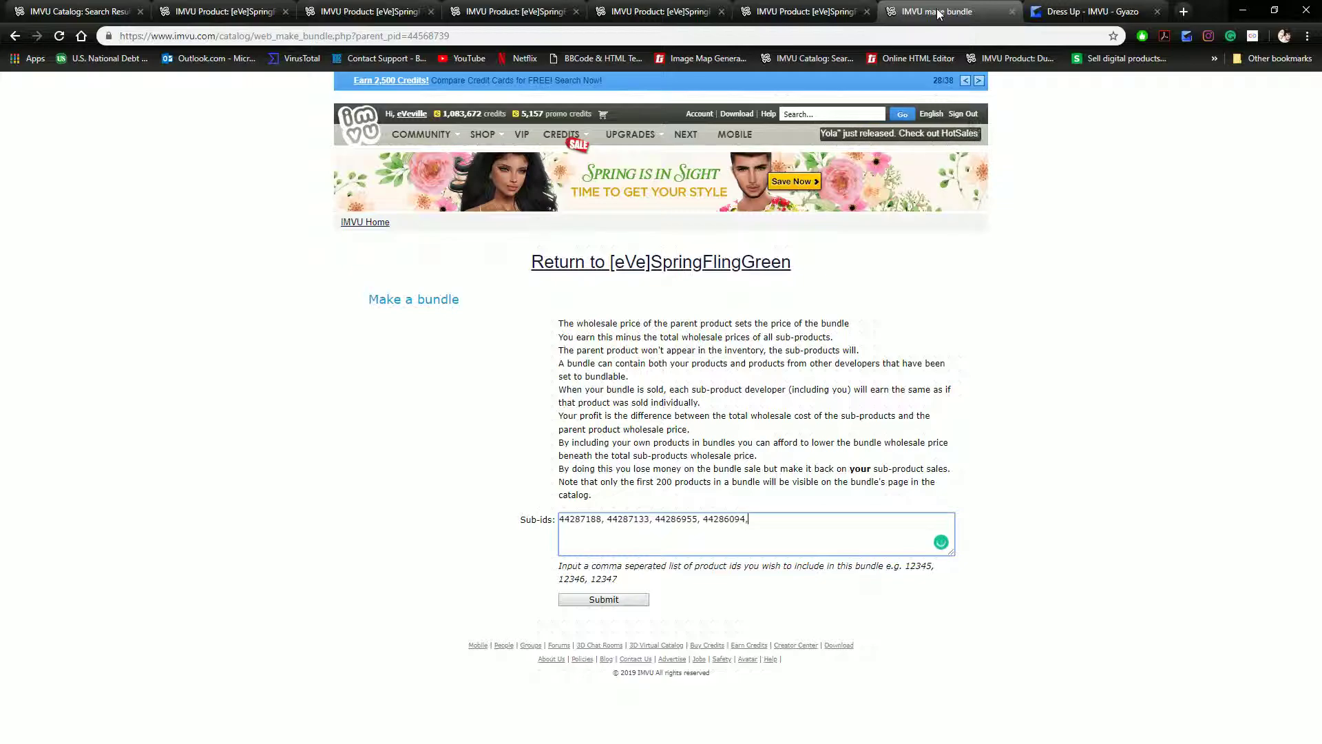
- Add product ID 44286002 of [eVe]SpringFlingDress-M as the last sub-id and submit the bundle contents
left_click(792, 12)
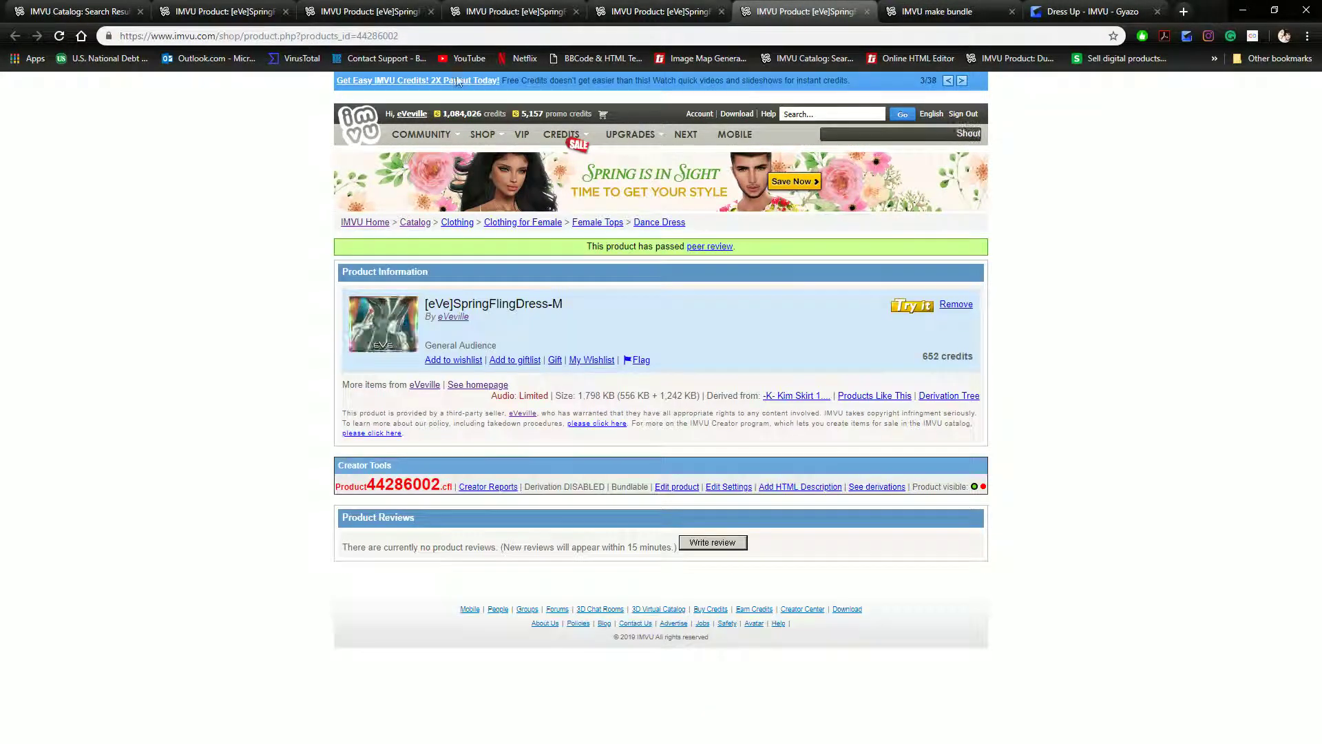
double_click(383, 36)
right_click(382, 34)
left_click(406, 110)
left_click(989, 20)
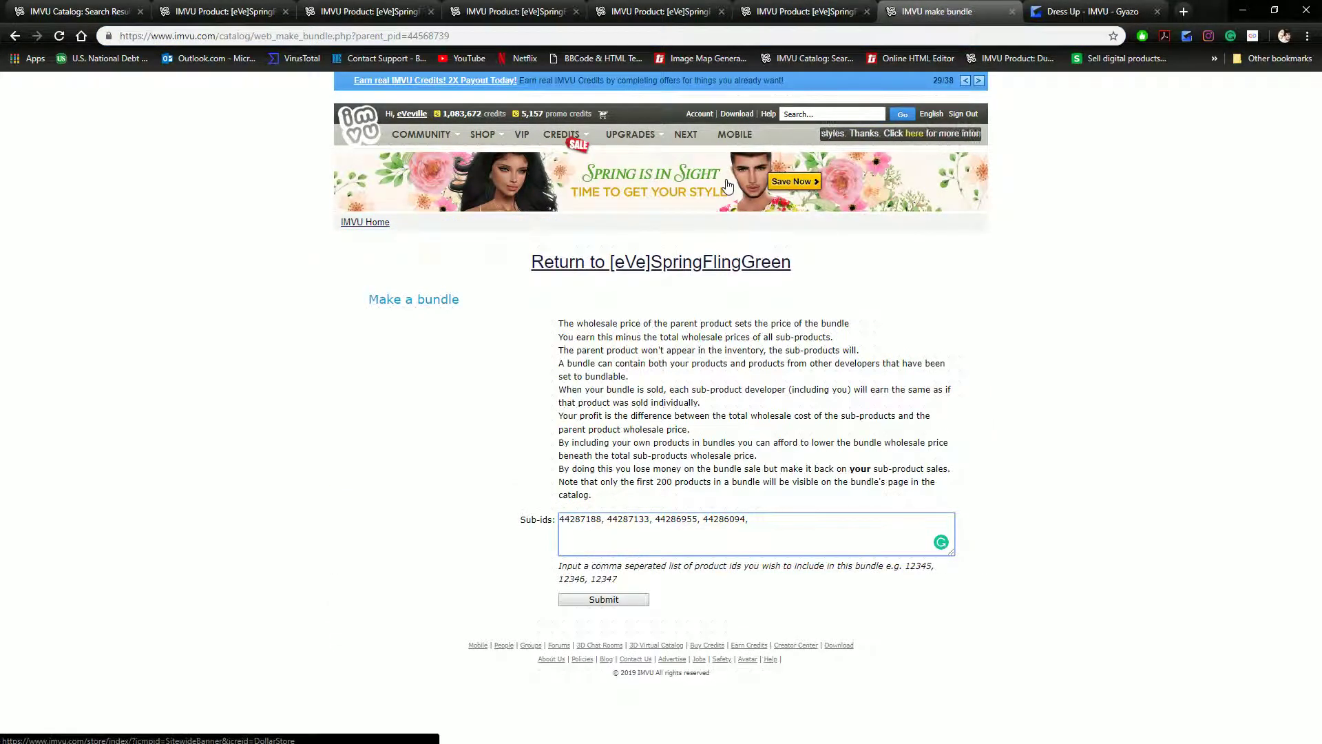
key("ctrl+v")
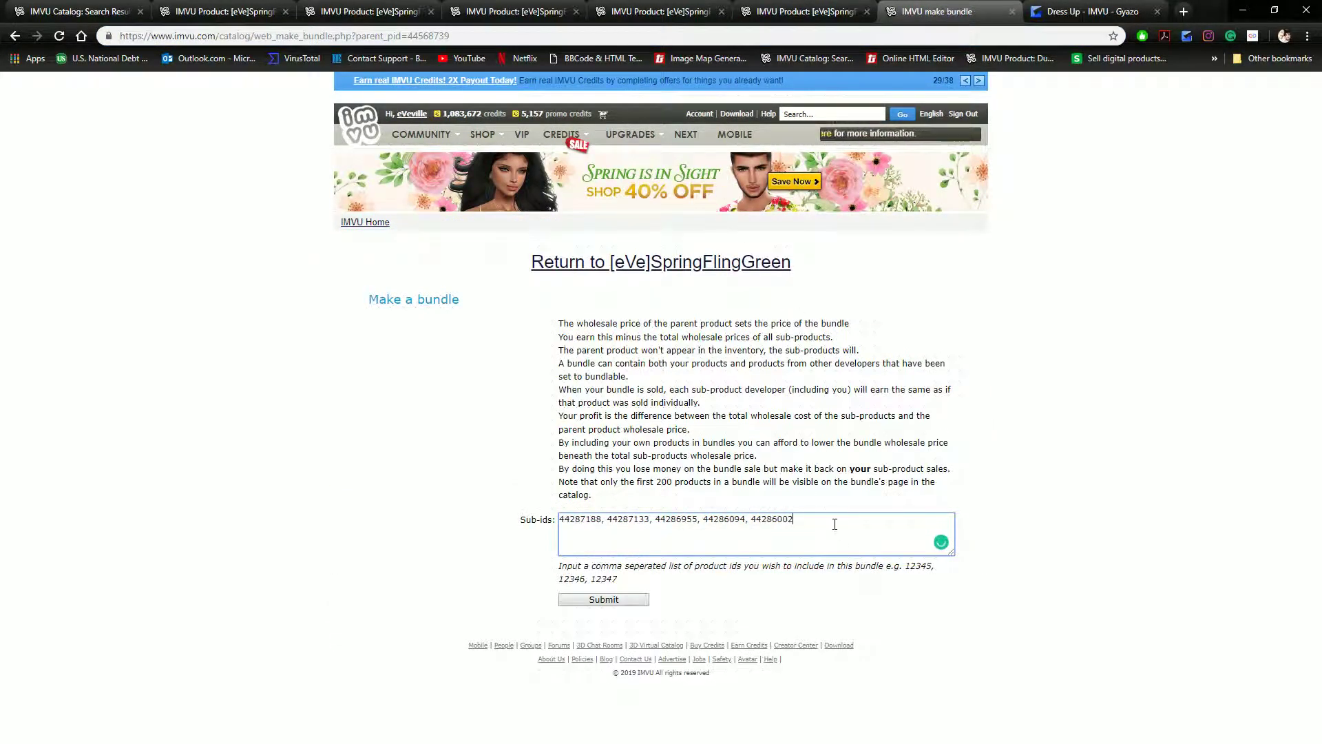
left_click(590, 600)
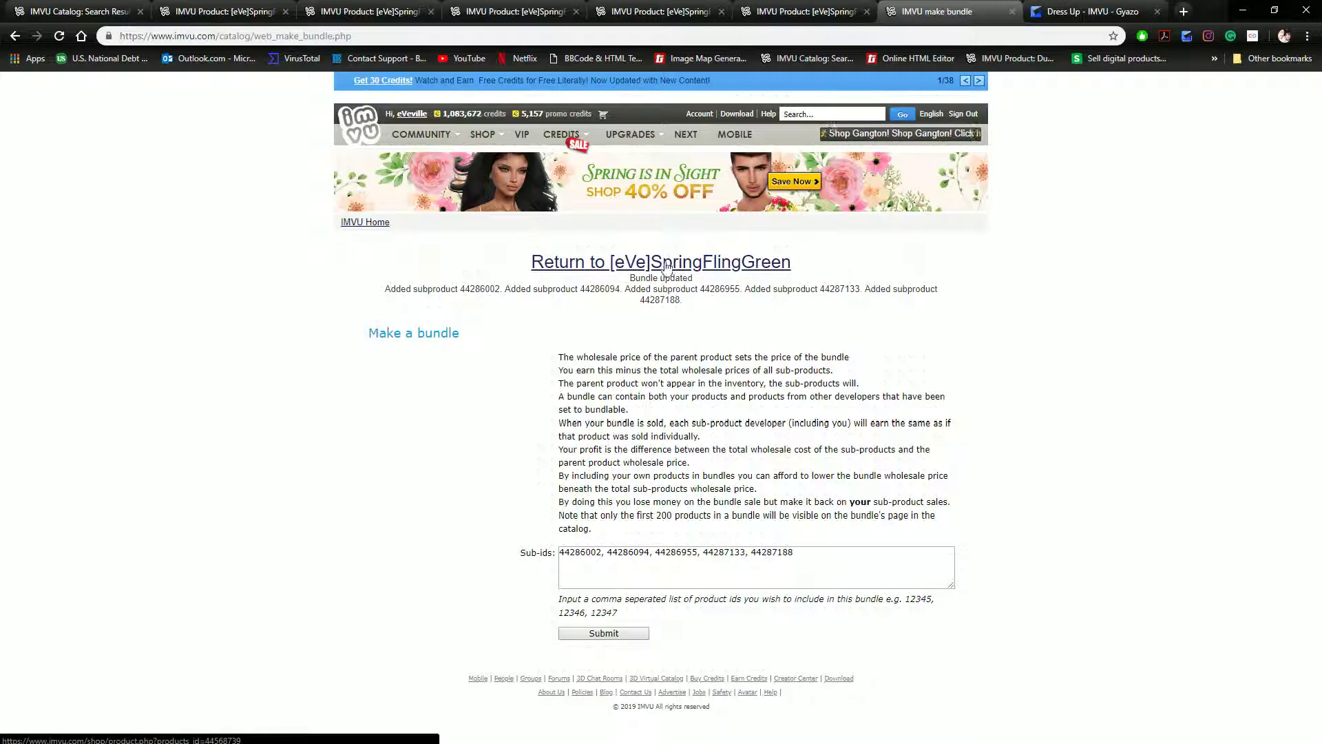
- Return to the [eVe]SpringFlingGreen product page, publish the bundle, and look over its contents and preview clip
left_click(735, 263)
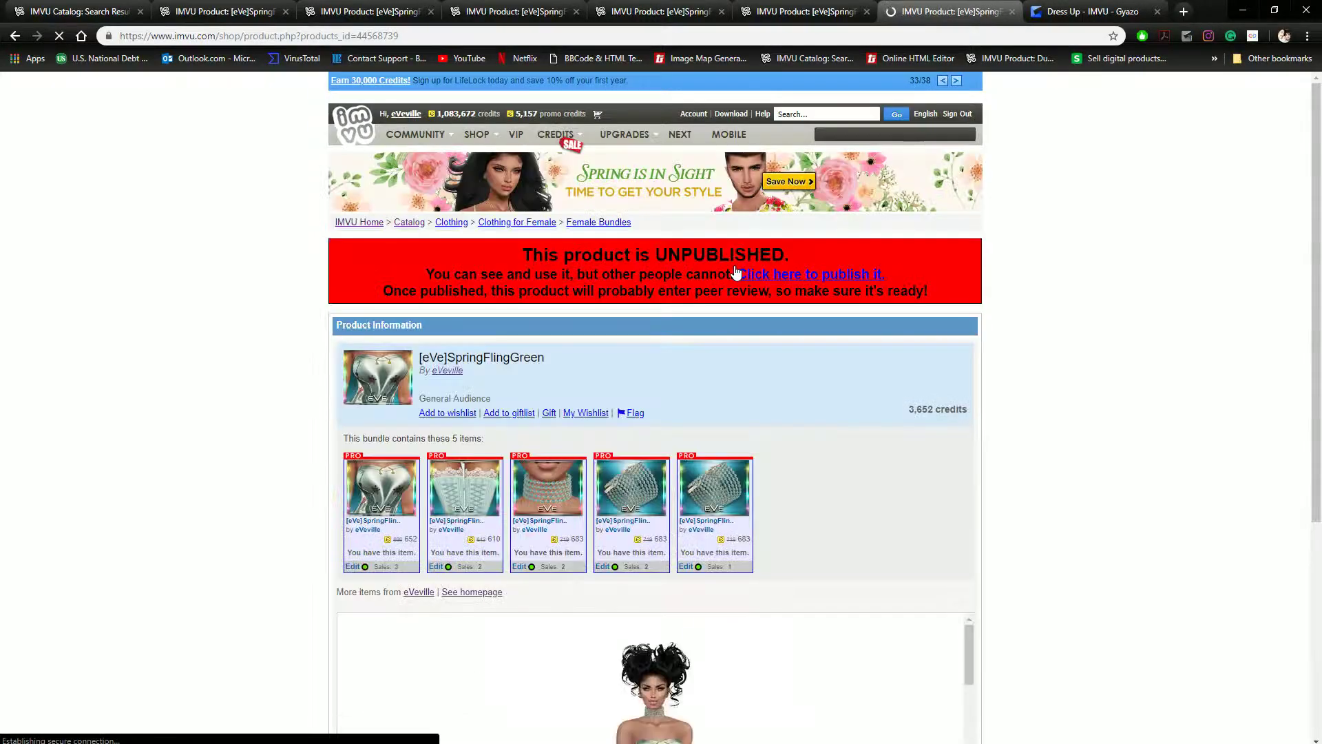
left_click(809, 284)
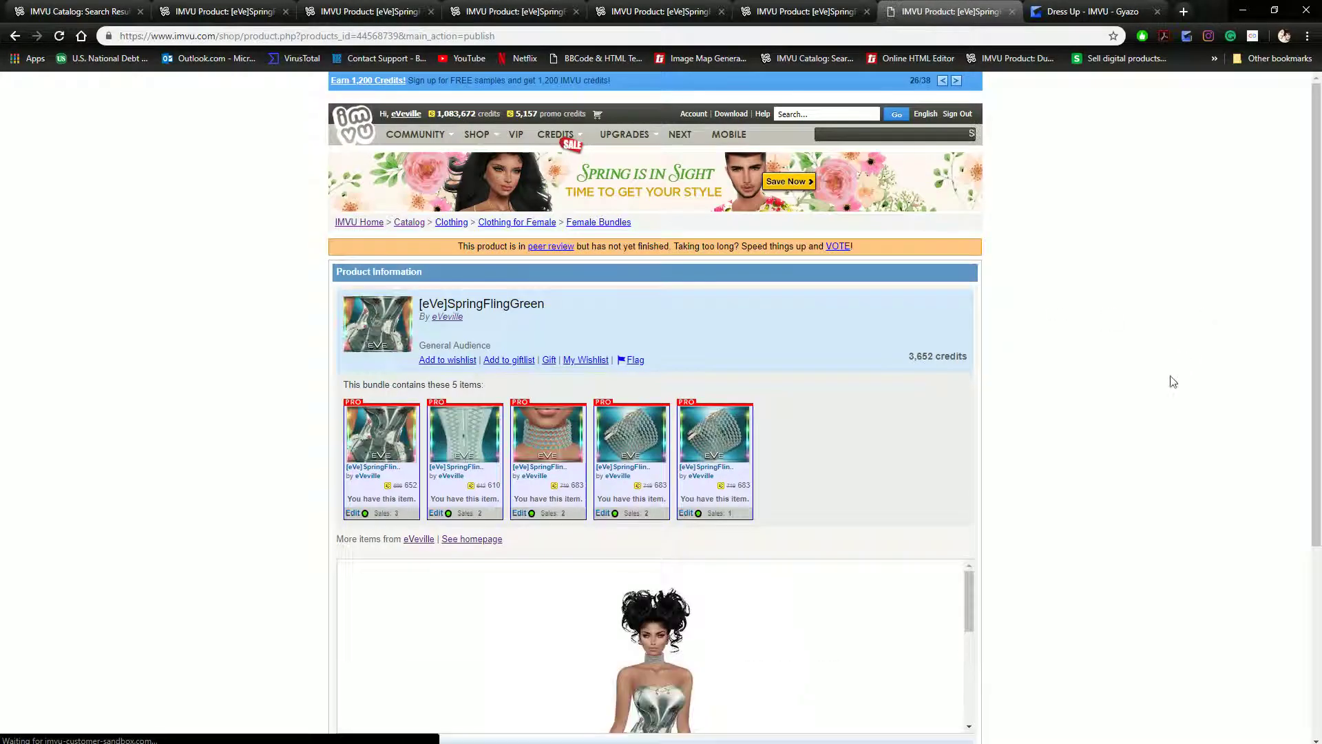
scroll(1058, 482, "down", 3)
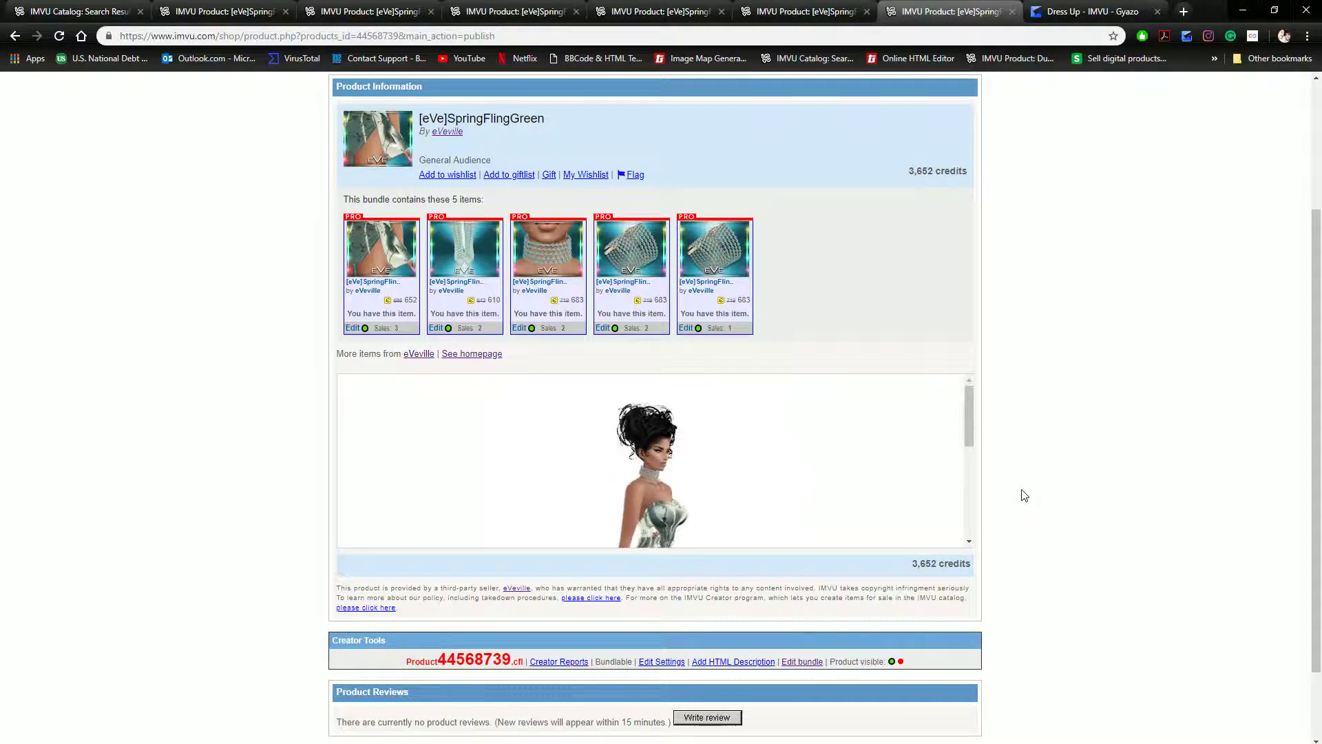
scroll(1033, 505, "down", 2)
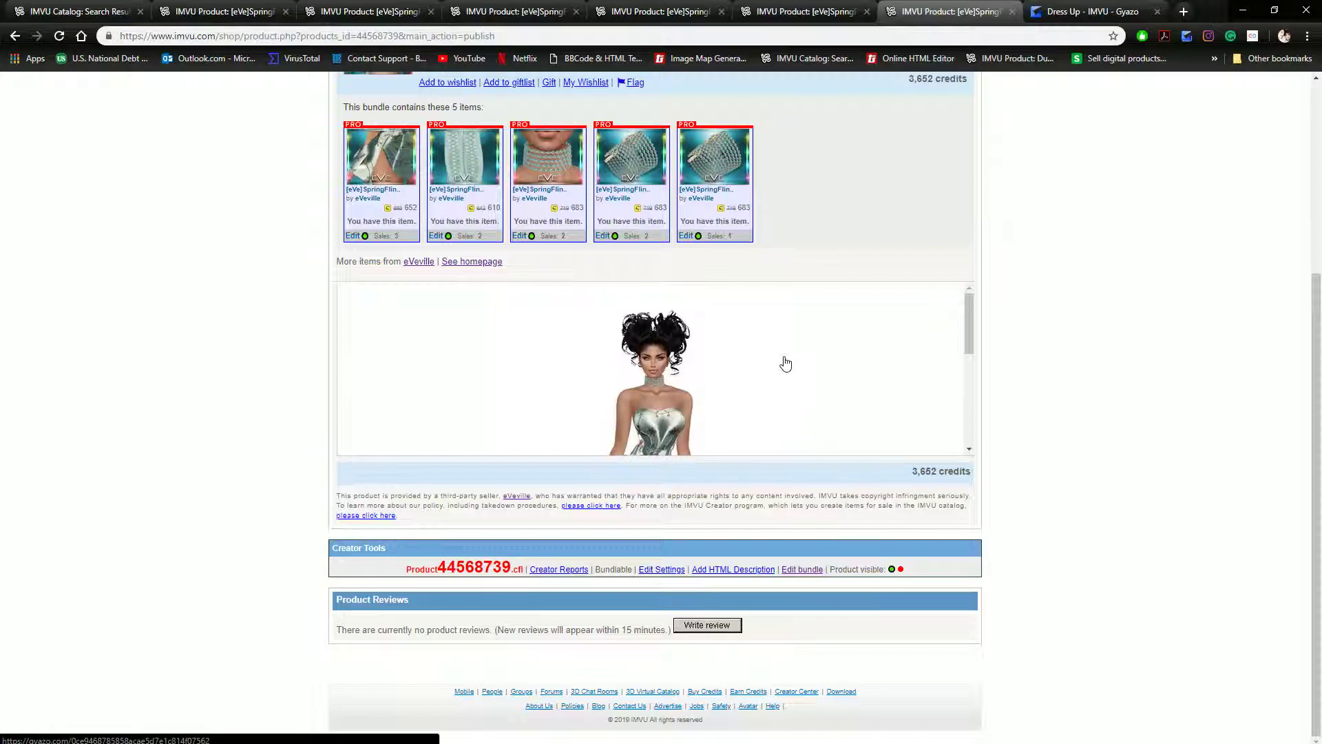
scroll(785, 363, "down", 4)
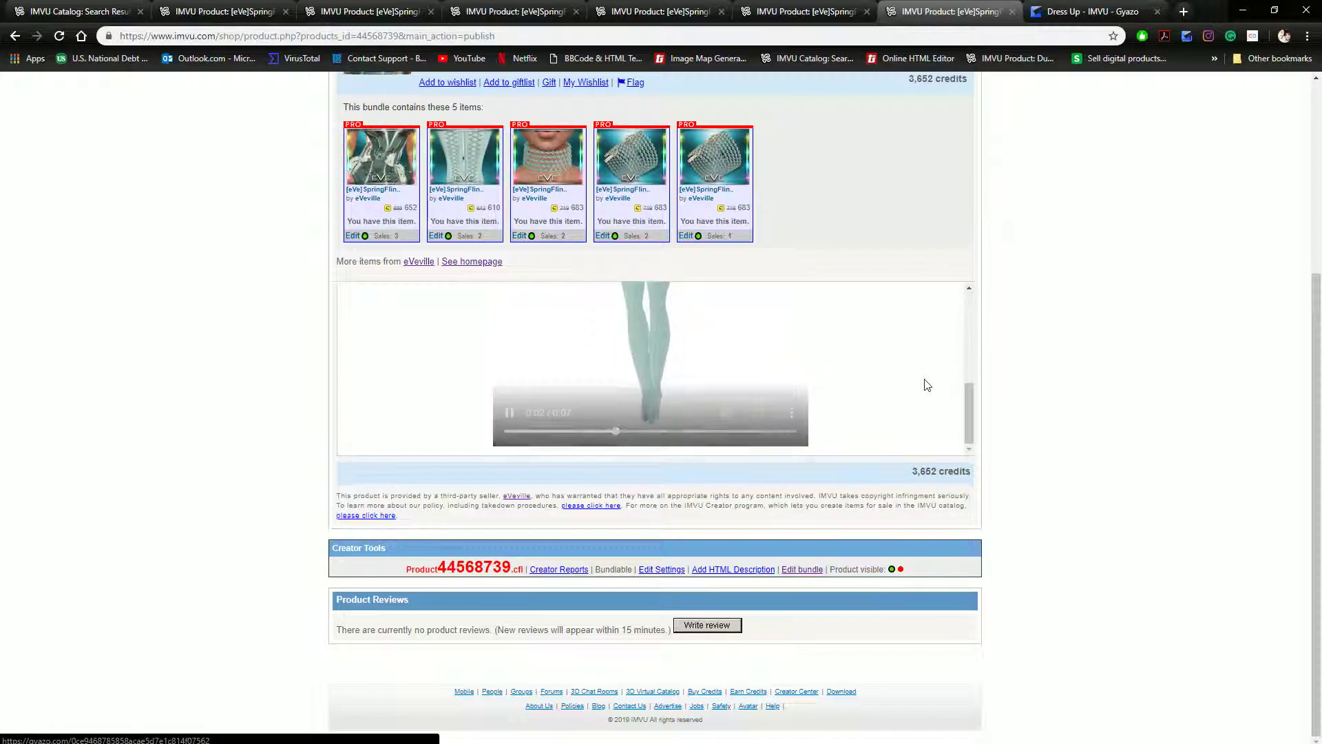
scroll(926, 384, "up", 4)
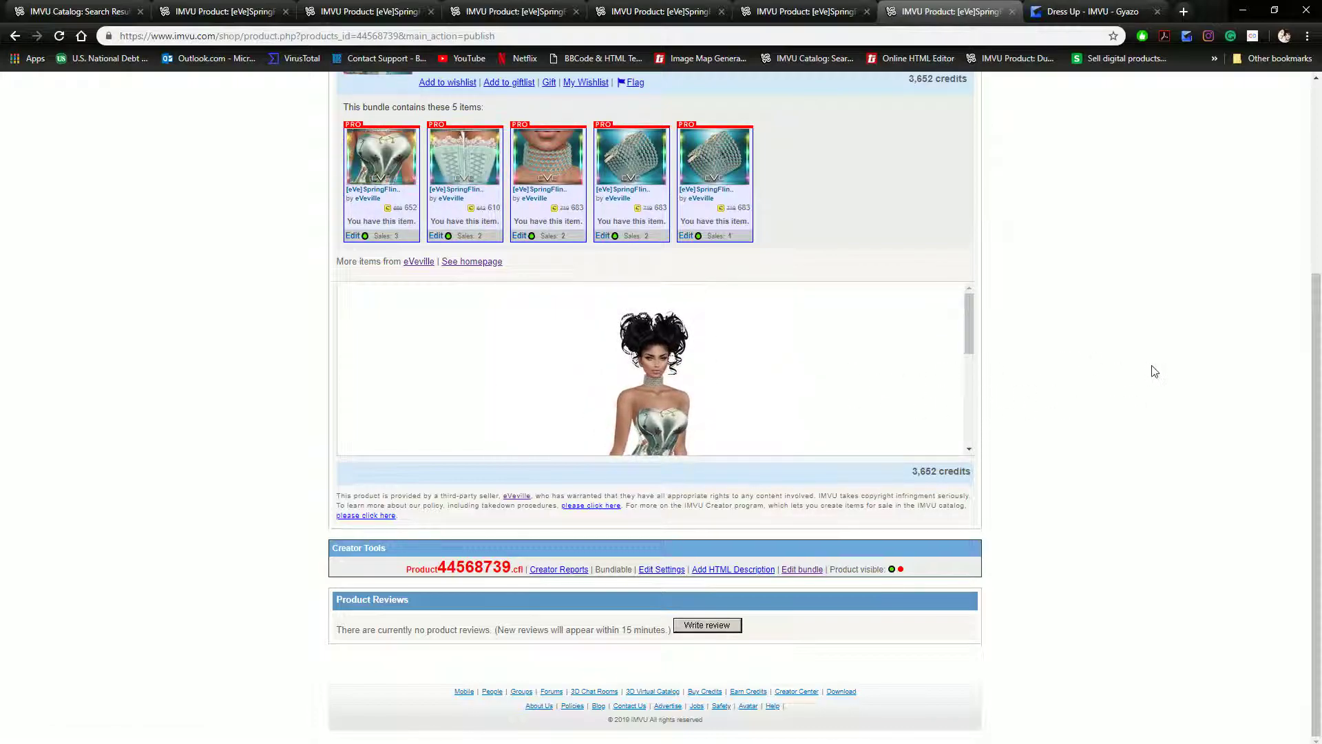